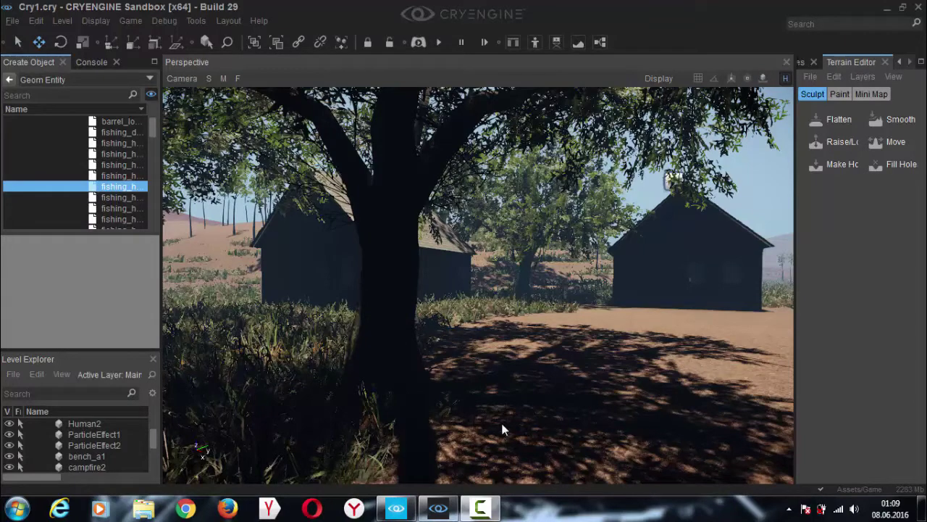
{"action": "mouse_move", "coordinate": [306, 374]}
{"action": "right_mouse_down"}
{"action": "mouse_move", "coordinate": [384, 381]}
{"action": "mouse_move", "coordinate": [476, 354]}
{"action": "mouse_move", "coordinate": [336, 362]}
{"action": "mouse_move", "coordinate": [317, 377]}
{"action": "mouse_move", "coordinate": [307, 352]}
{"action": "mouse_move", "coordinate": [337, 377]}
{"action": "mouse_move", "coordinate": [308, 371]}
{"action": "right_mouse_up"}
{"action": "right_click_drag", "start_coordinate": [484, 324], "coordinate": [456, 412]}
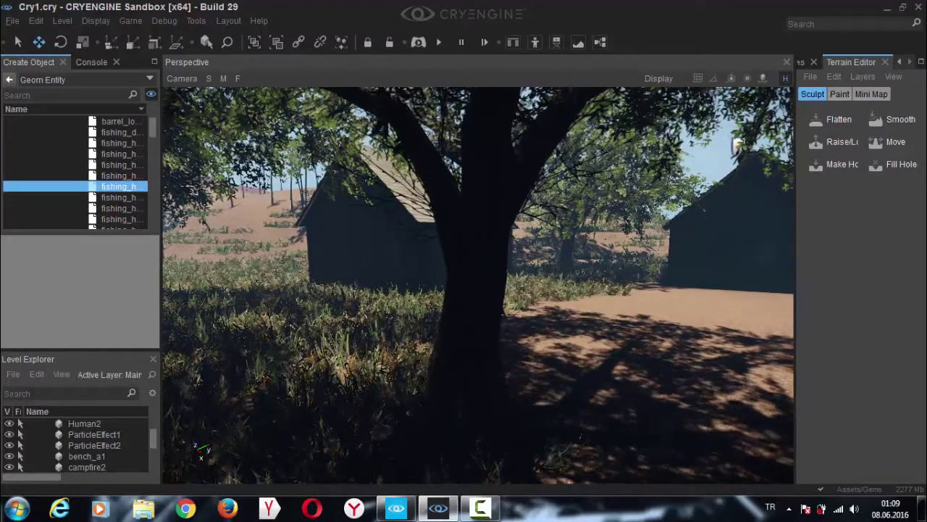
{"action": "right_click_drag", "start_coordinate": [215, 340], "coordinate": [224, 333]}
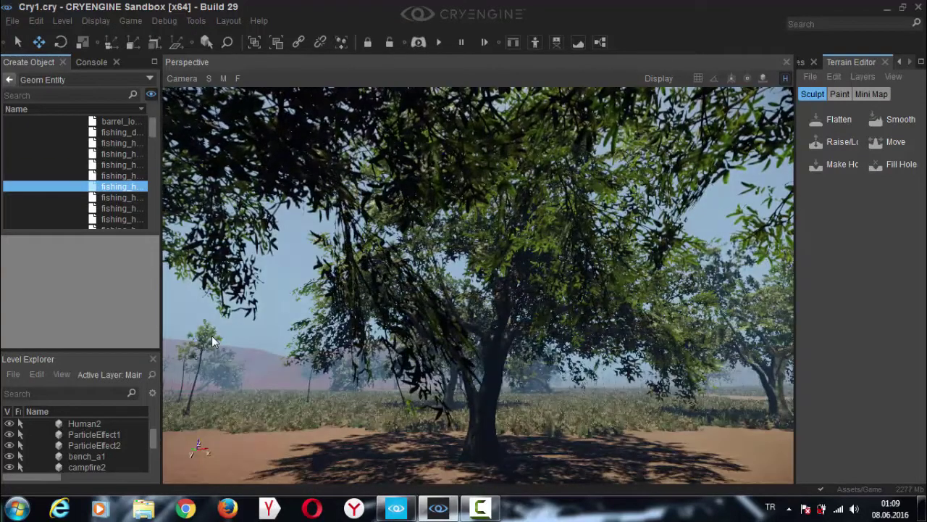
{"action": "right_click_drag", "start_coordinate": [450, 378], "coordinate": [286, 406]}
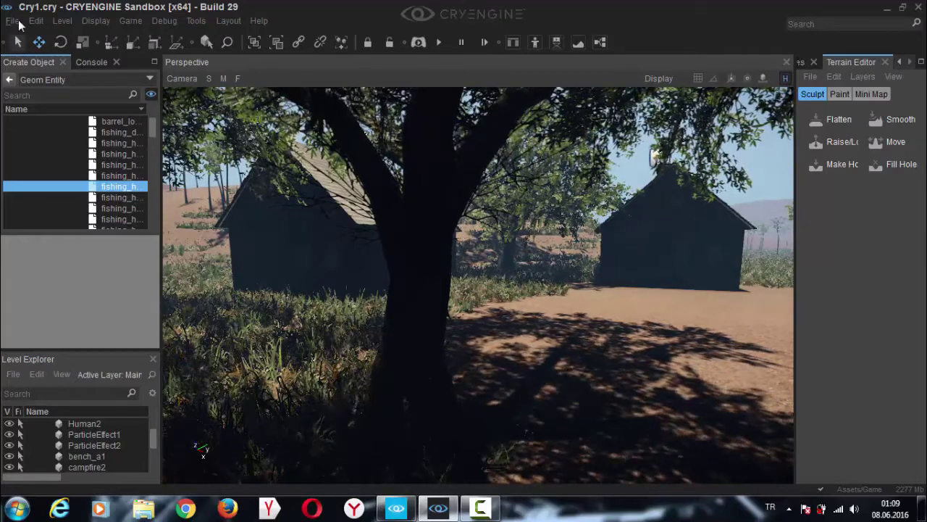
List the Misc object types for creation and widen the object list so their full names can be read
{"action": "left_click", "coordinate": [9, 80]}
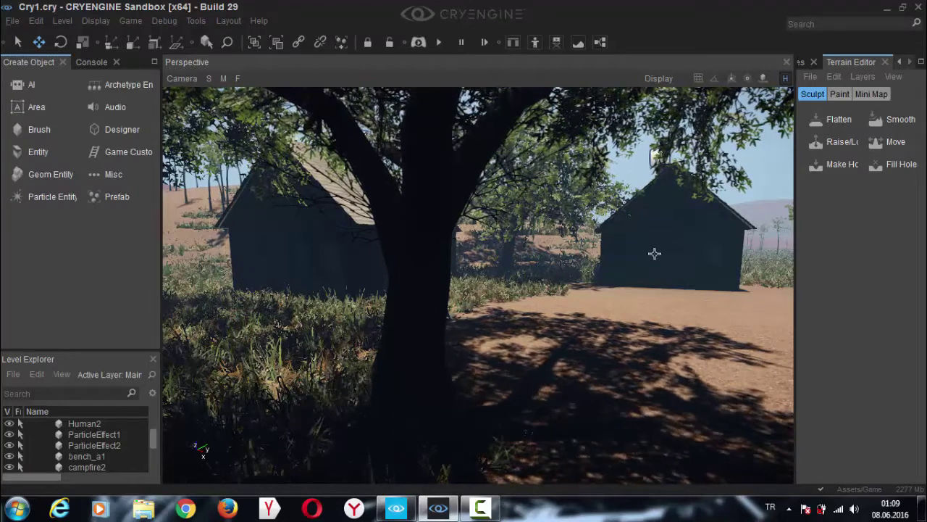
{"action": "left_click", "coordinate": [110, 177]}
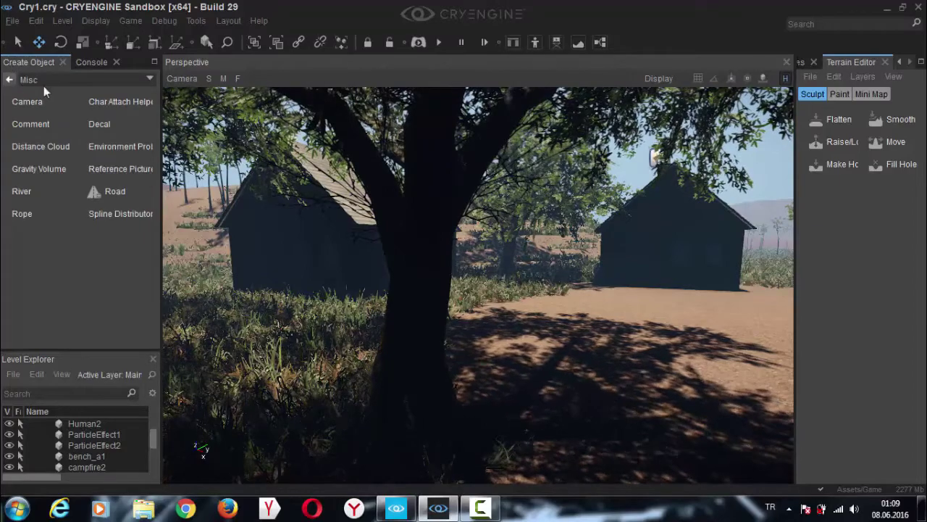
{"action": "left_click", "coordinate": [46, 80]}
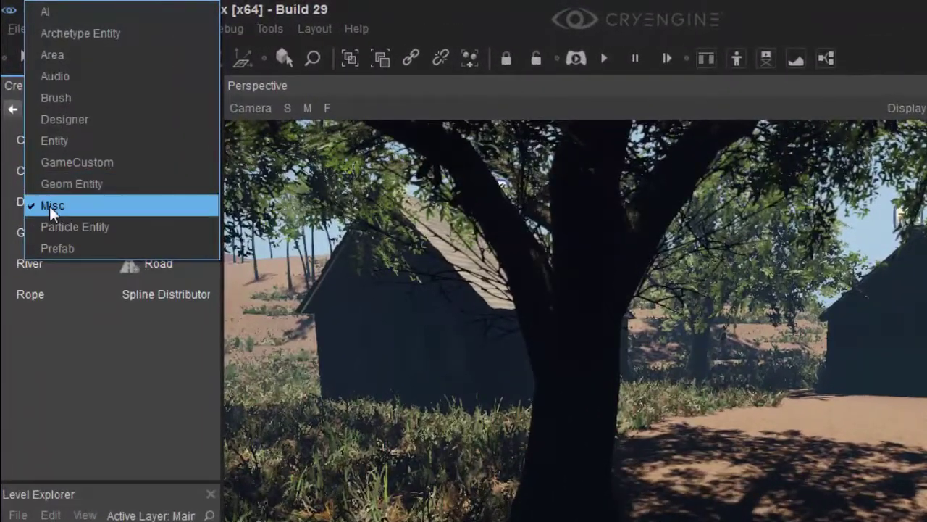
{"action": "left_click", "coordinate": [44, 171]}
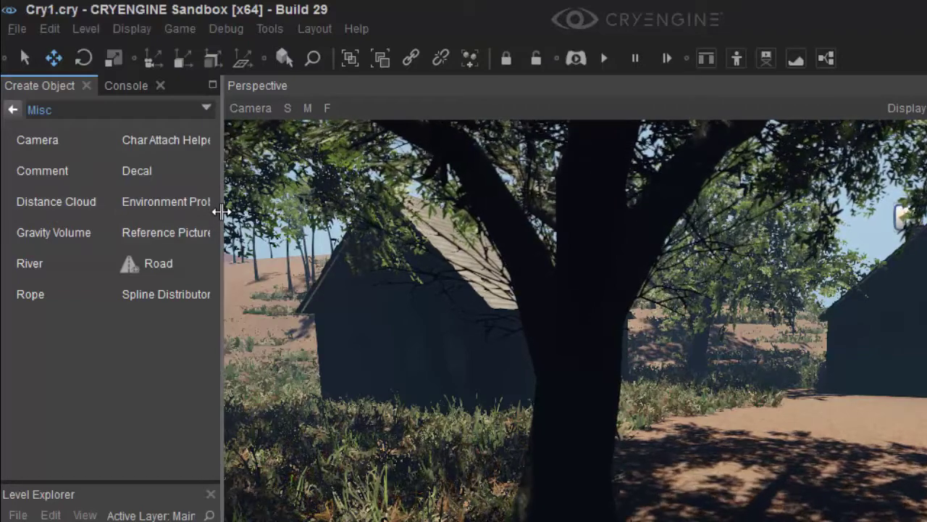
{"action": "left_click_drag", "start_coordinate": [221, 217], "coordinate": [247, 223]}
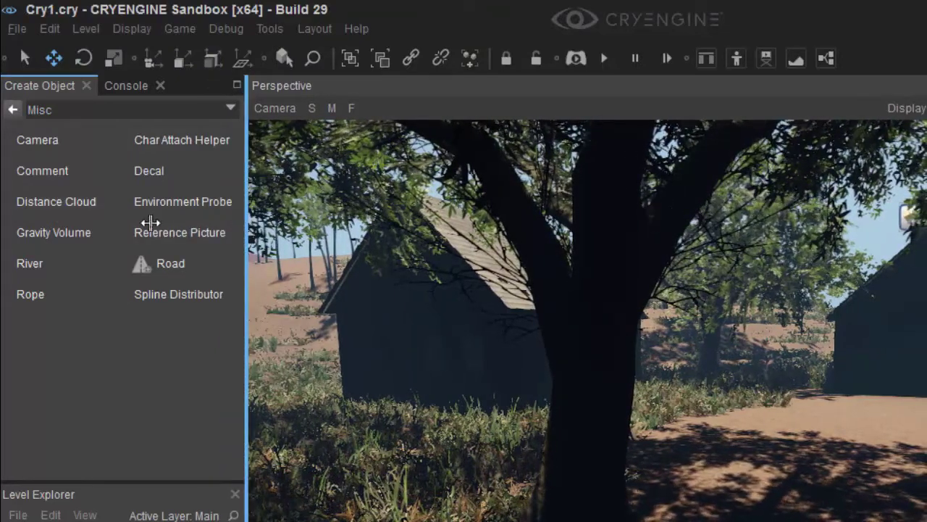
Place an Environment Probe on the shaded ground beside the large tree and raise it vertically to the height of the branches
{"action": "left_click", "coordinate": [187, 204]}
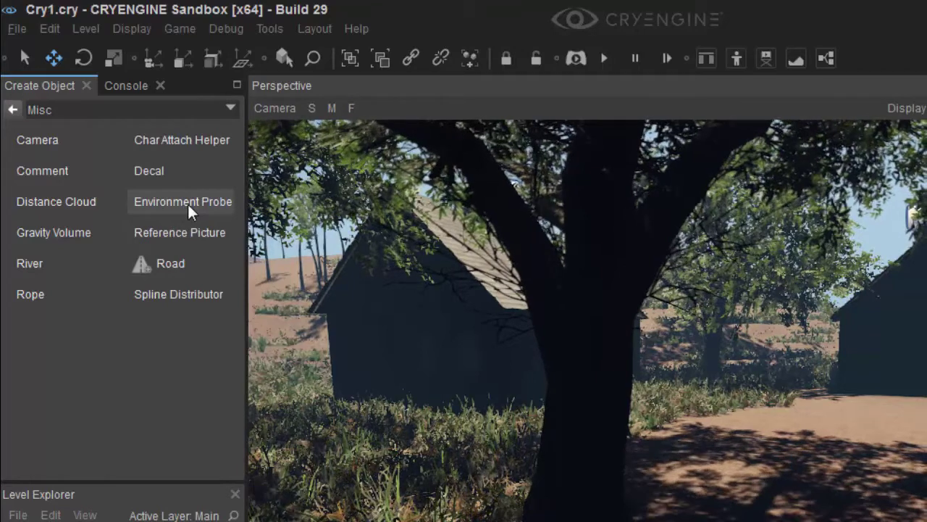
{"action": "left_click", "coordinate": [772, 491]}
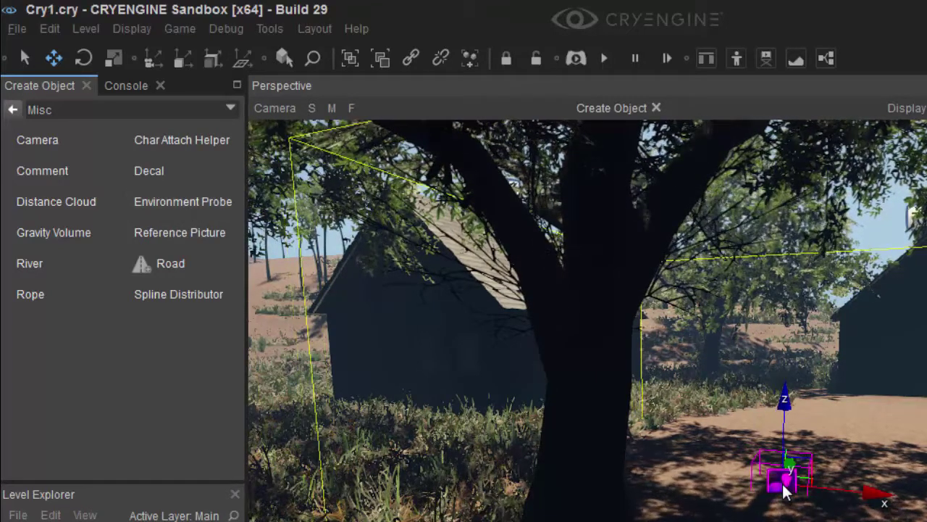
{"action": "left_click", "coordinate": [787, 492]}
{"action": "left_click_drag", "start_coordinate": [781, 408], "coordinate": [770, 225]}
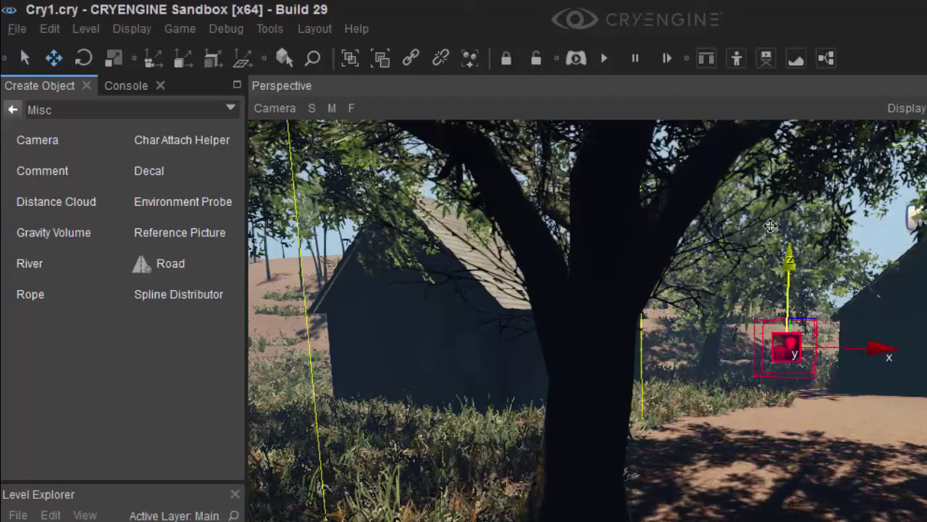
{"action": "left_click_drag", "start_coordinate": [771, 176], "coordinate": [769, 104]}
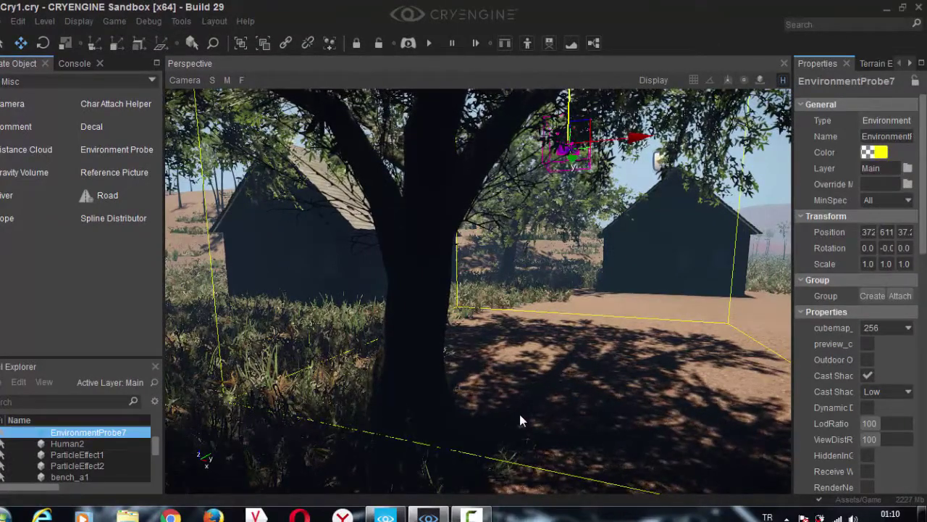
Examine the dark house walls, the trees and the probe's surroundings from several viewpoints
{"action": "key", "text": "w"}
{"action": "right_click_drag", "start_coordinate": [530, 425], "coordinate": [511, 424]}
{"action": "key", "text": "s"}
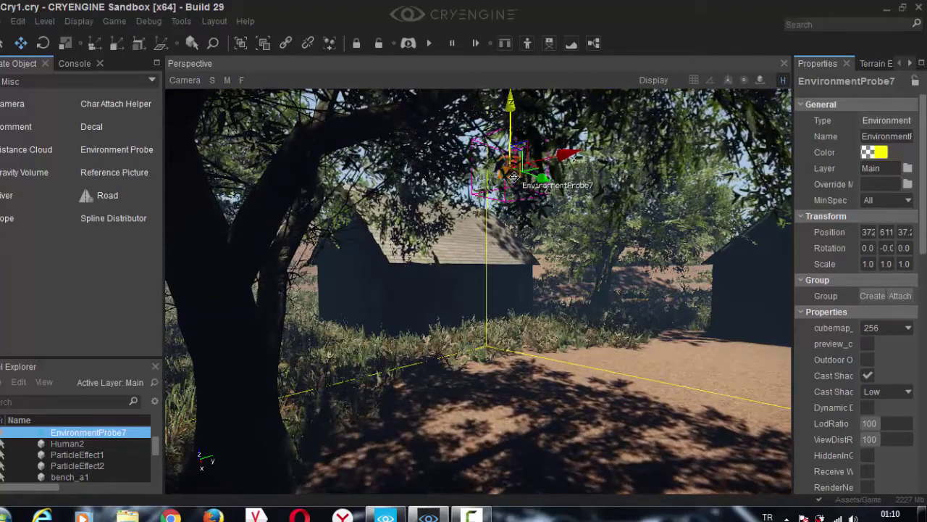
{"action": "left_click", "coordinate": [513, 177]}
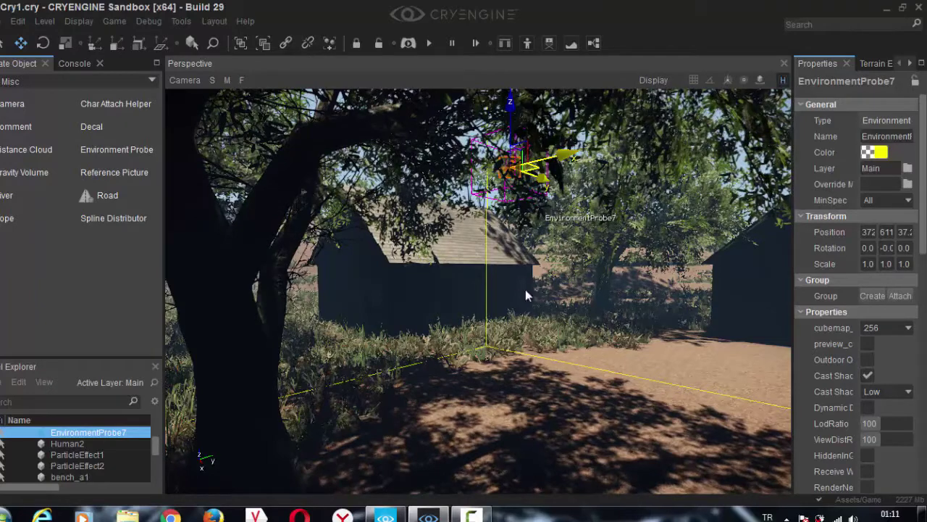
{"action": "right_click_drag", "start_coordinate": [562, 323], "coordinate": [481, 348]}
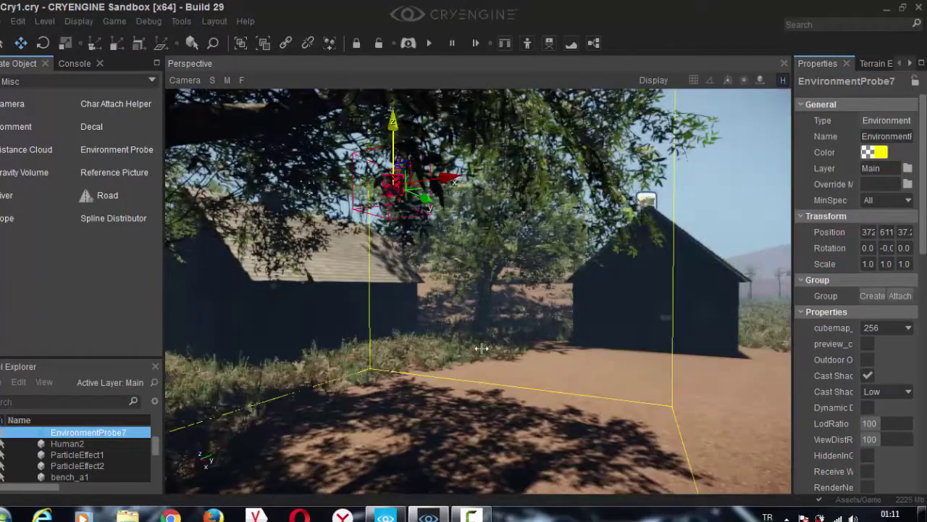
{"action": "right_click_drag", "start_coordinate": [330, 381], "coordinate": [362, 382]}
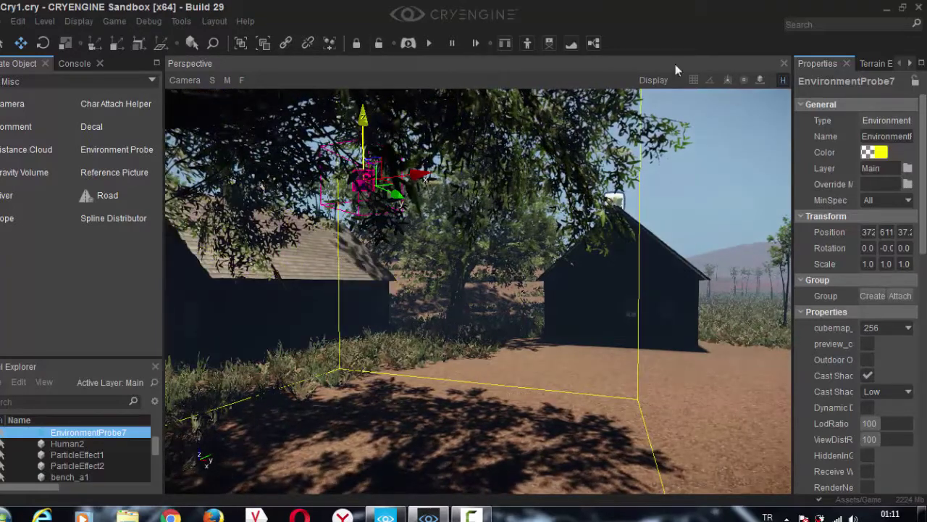
{"action": "right_click_drag", "start_coordinate": [396, 405], "coordinate": [329, 417]}
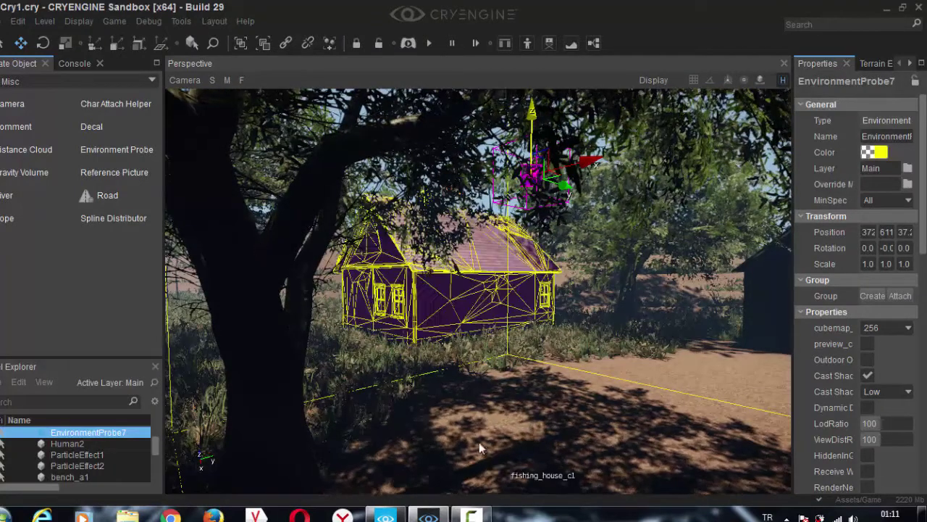
{"action": "right_click_drag", "start_coordinate": [532, 408], "coordinate": [573, 416]}
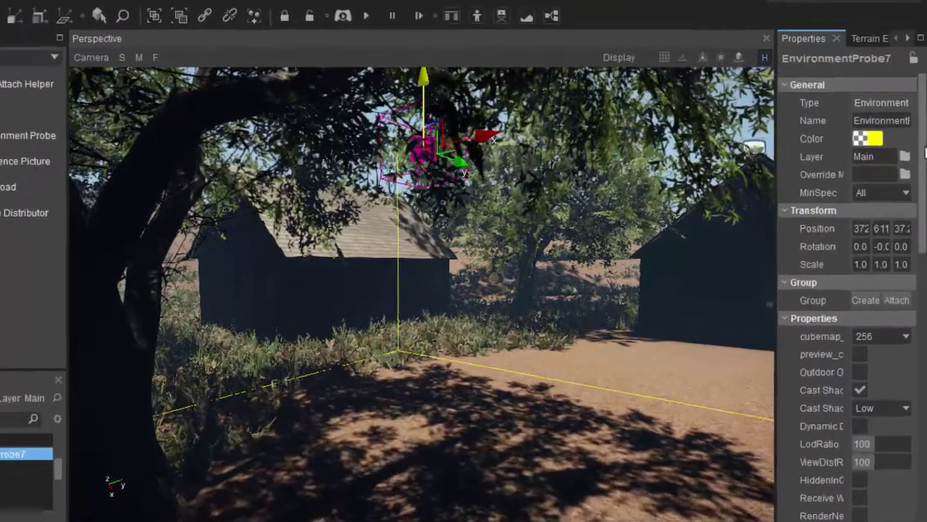
Widen the probe's property list and enable its cubemap preview option
{"action": "scroll", "coordinate": [912, 177], "scroll_direction": "down", "scroll_amount": 4}
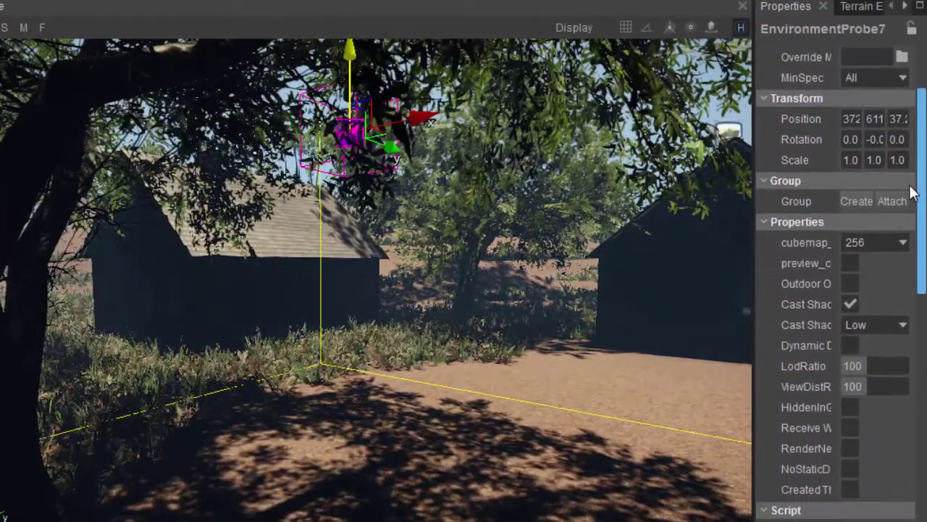
{"action": "scroll", "coordinate": [909, 211], "scroll_direction": "down", "scroll_amount": 3}
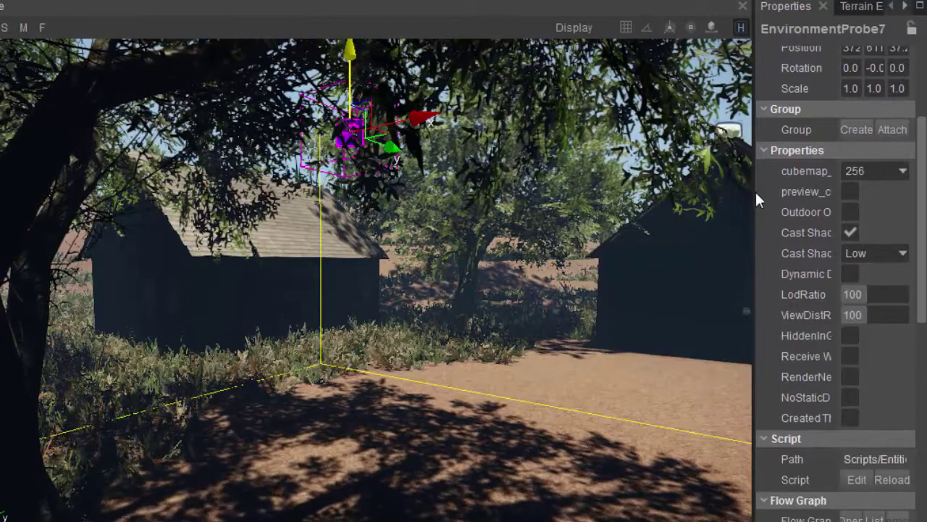
{"action": "left_click_drag", "start_coordinate": [753, 192], "coordinate": [670, 192]}
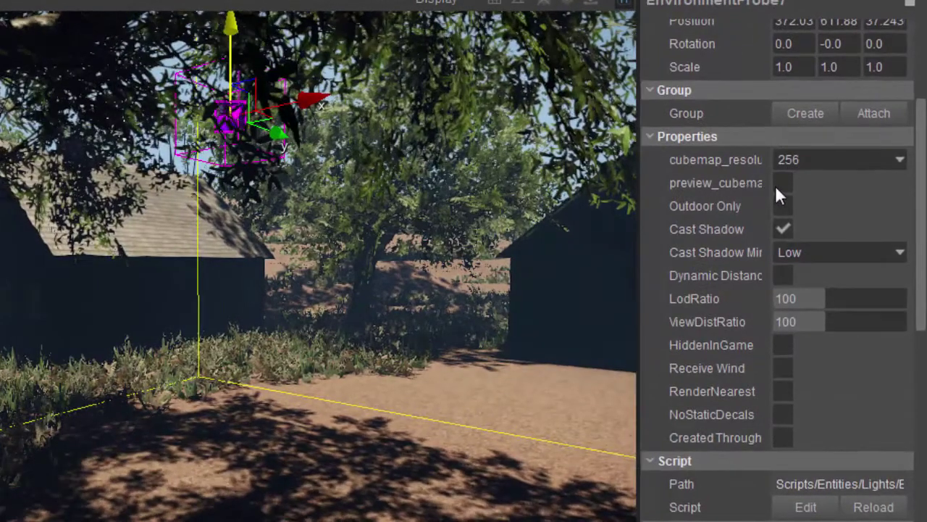
{"action": "left_click", "coordinate": [783, 181]}
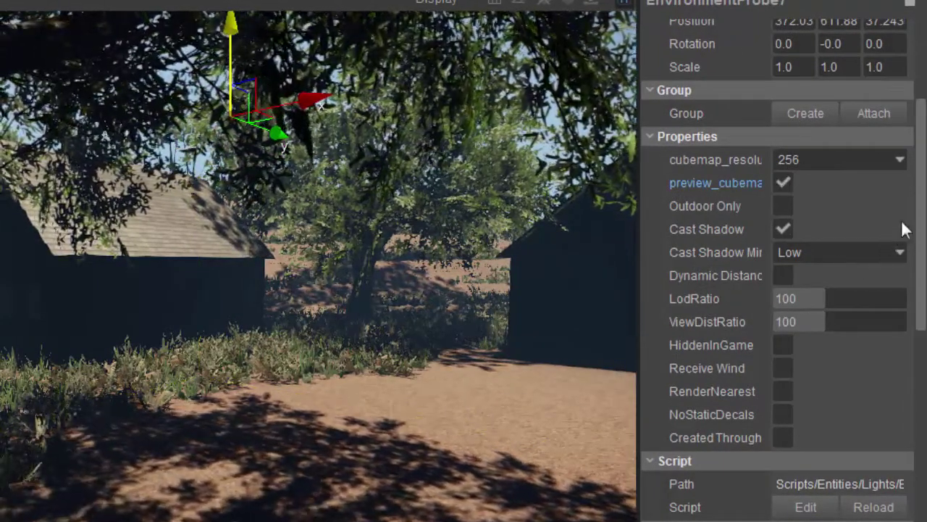
Activate the environment probe in its entity properties
{"action": "left_click_drag", "start_coordinate": [921, 209], "coordinate": [913, 339]}
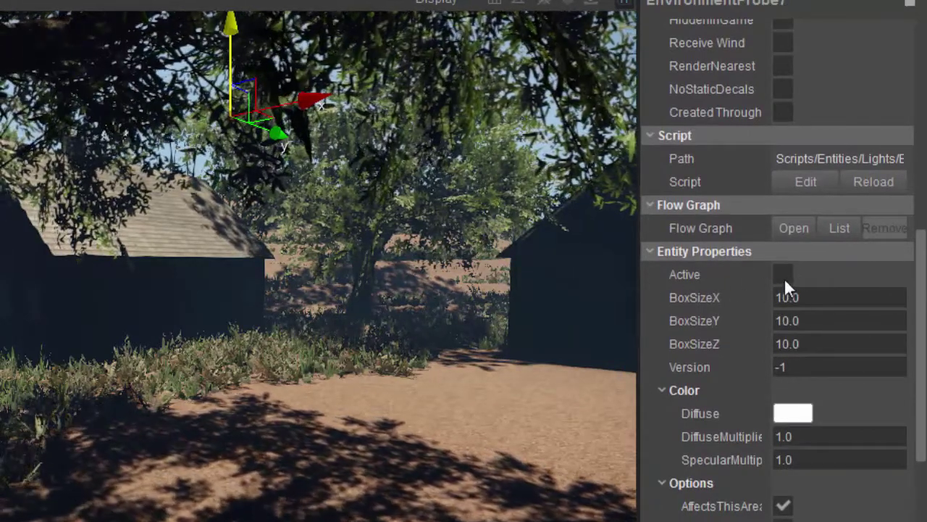
{"action": "left_click", "coordinate": [783, 276]}
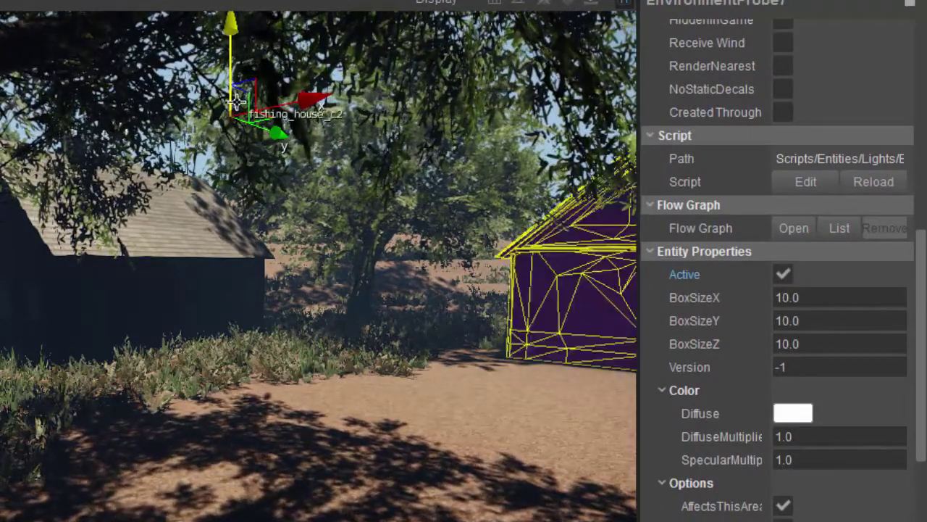
{"action": "key", "text": "1"}
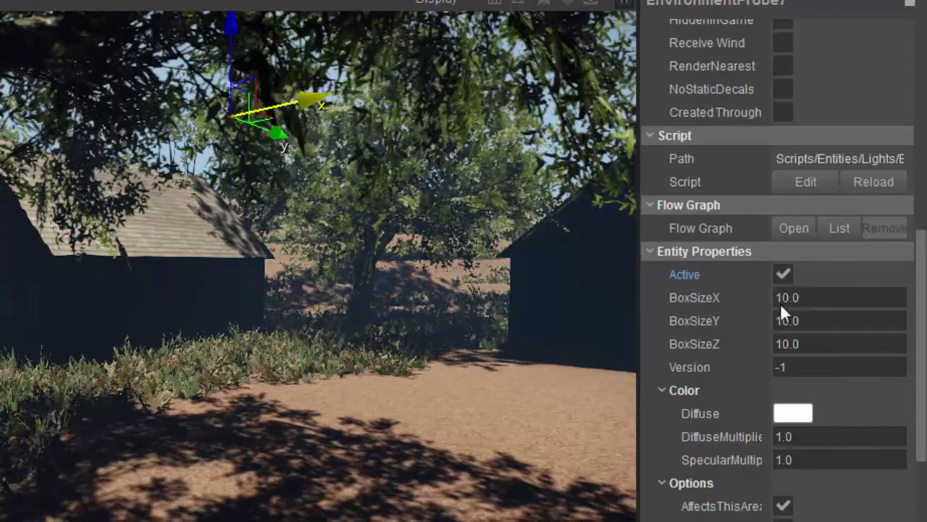
Set the probe's BoxSizeX, BoxSizeY and BoxSizeZ to 512 each
{"action": "left_click", "coordinate": [782, 298]}
{"action": "double_click", "coordinate": [781, 299]}
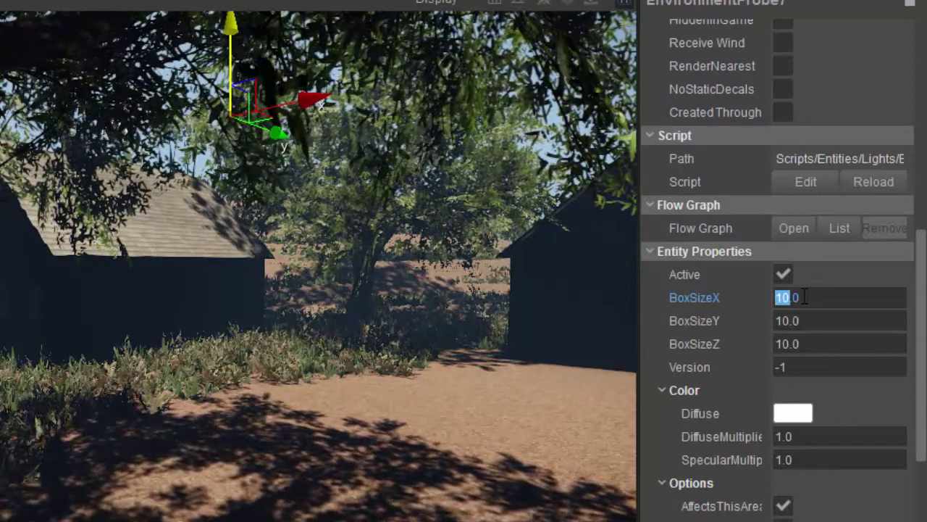
{"action": "type", "text": "512"}
{"action": "key", "text": "Return"}
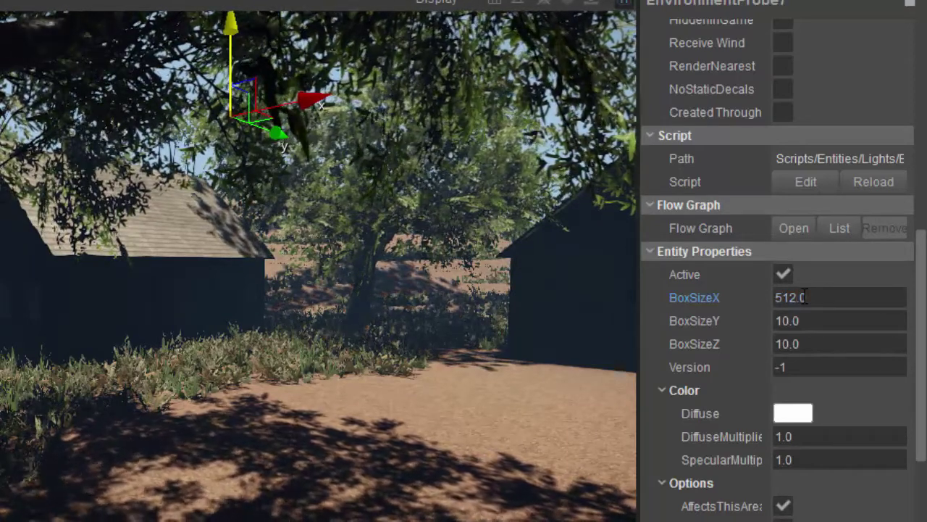
{"action": "left_click", "coordinate": [785, 324]}
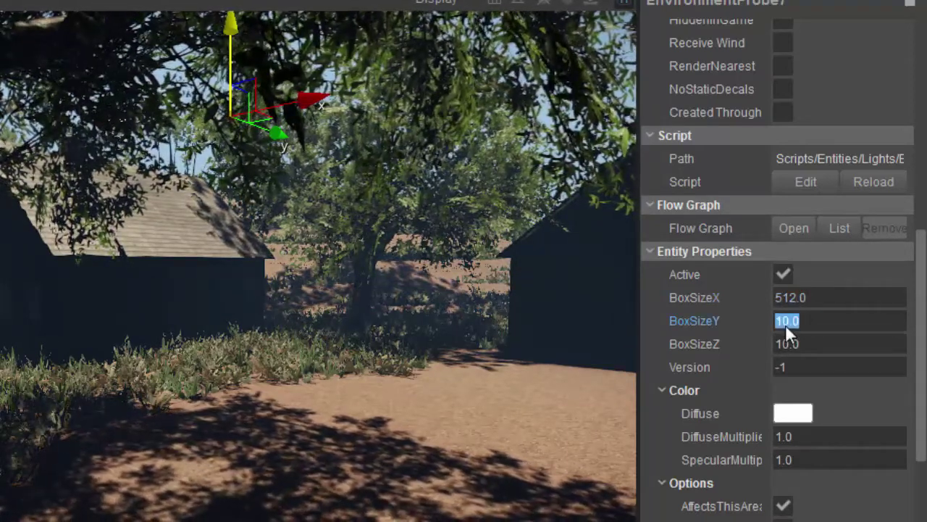
{"action": "type", "text": "512"}
{"action": "key", "text": "Return"}
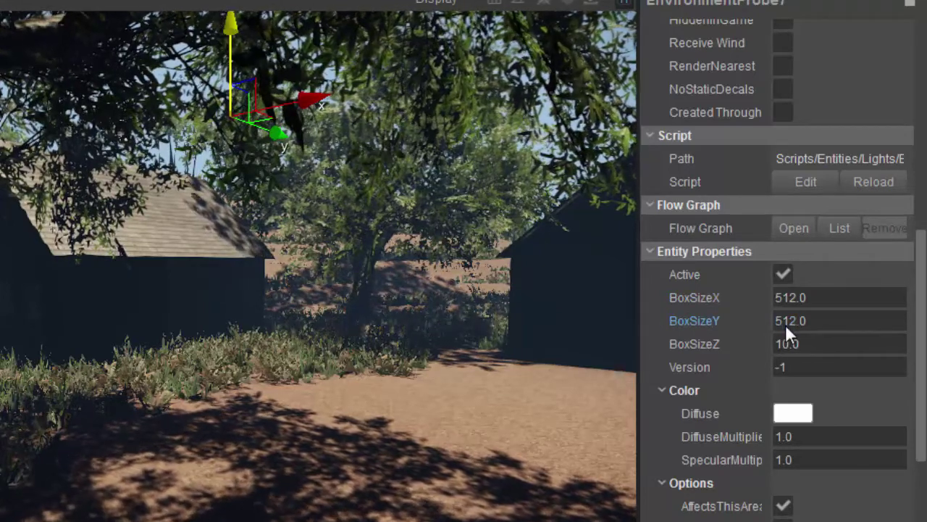
{"action": "left_click", "coordinate": [785, 340]}
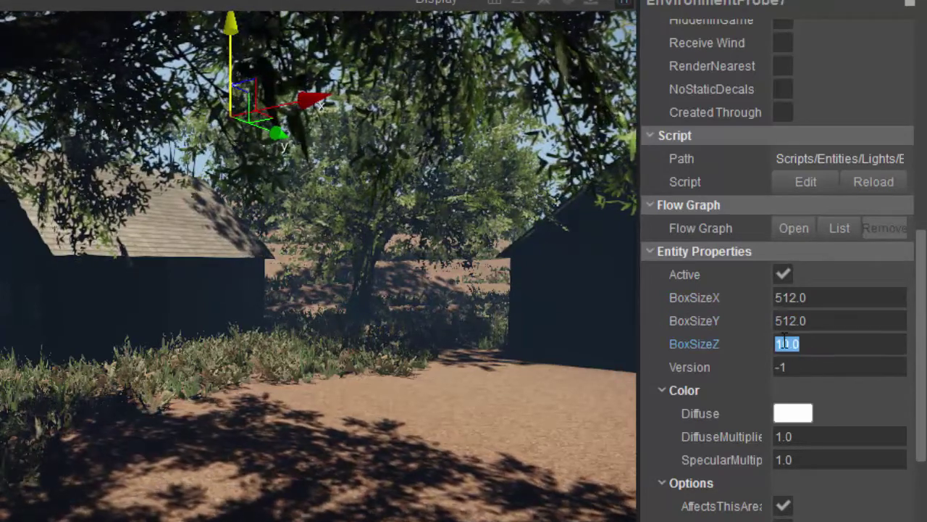
{"action": "type", "text": "512"}
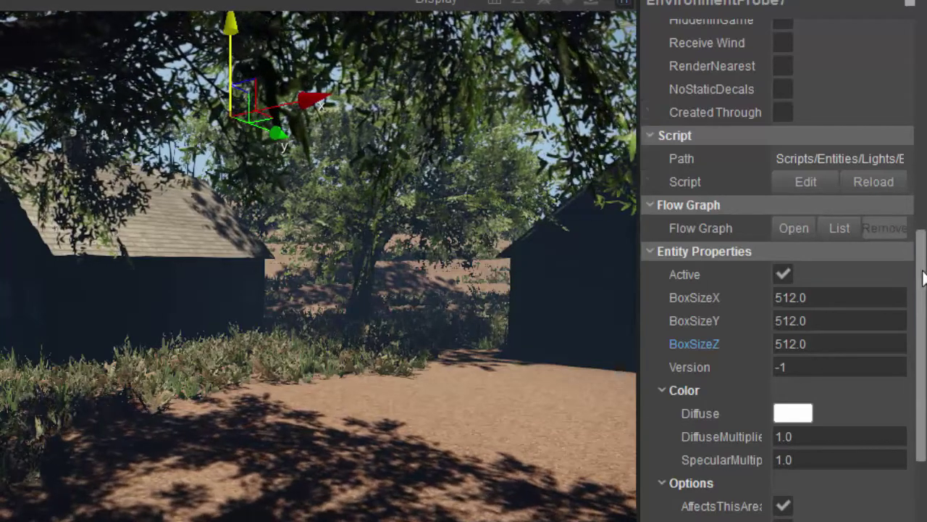
Generate the cubemap for the selected environment probe and check its effect on the scene
{"action": "left_click_drag", "start_coordinate": [918, 269], "coordinate": [920, 467]}
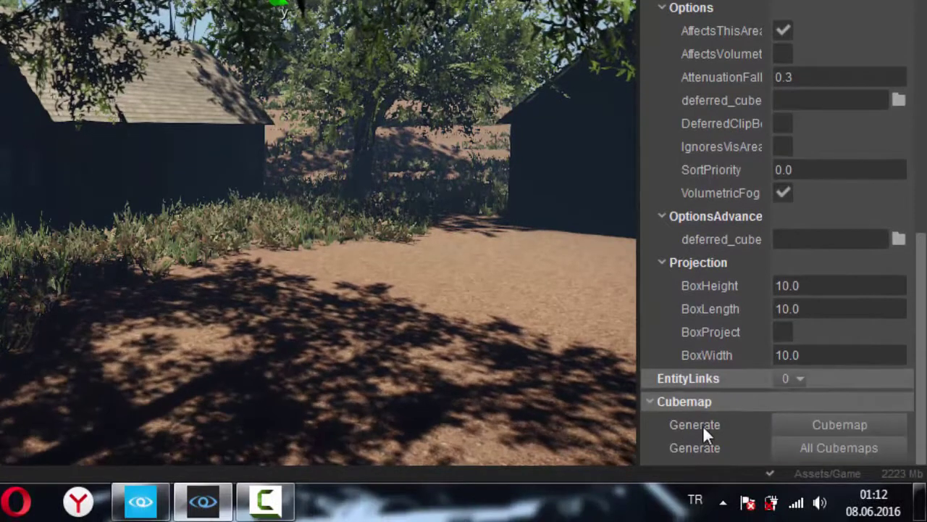
{"action": "left_click", "coordinate": [852, 426]}
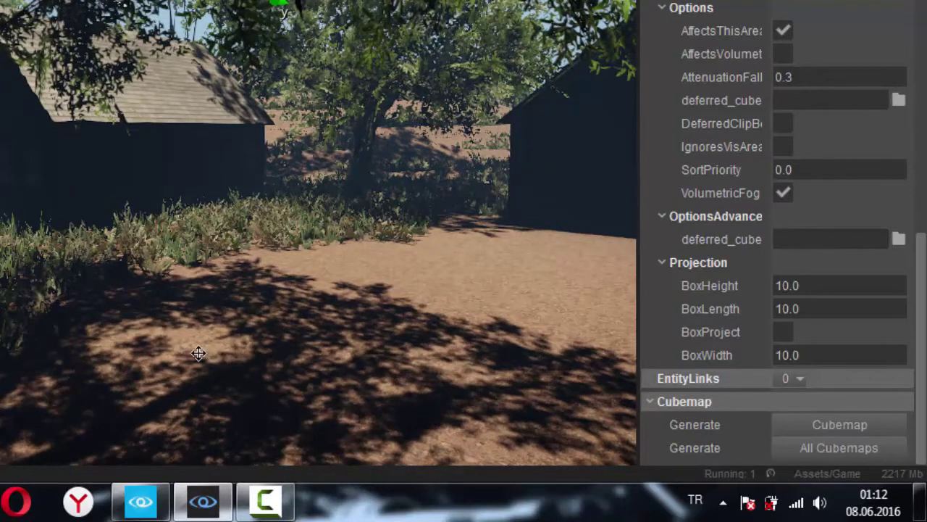
{"action": "right_click_drag", "start_coordinate": [231, 360], "coordinate": [528, 395]}
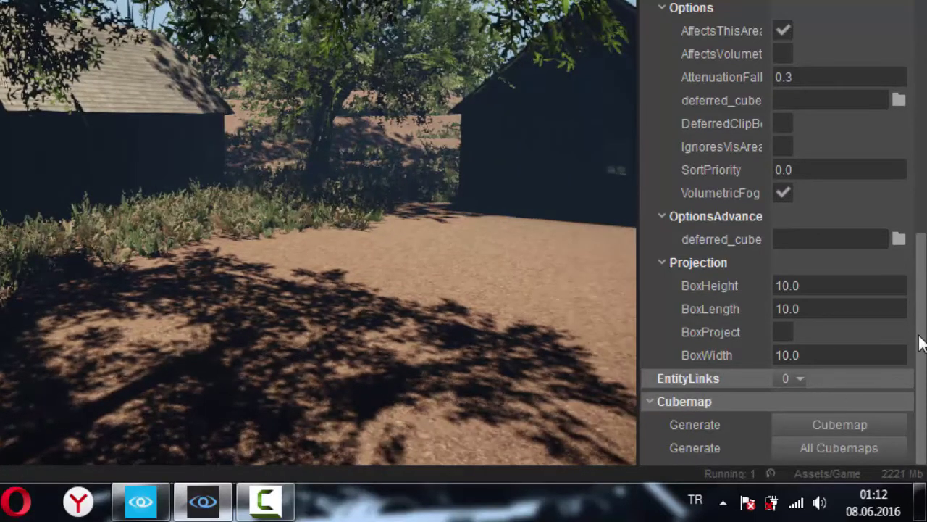
{"action": "left_click_drag", "start_coordinate": [918, 344], "coordinate": [919, 236]}
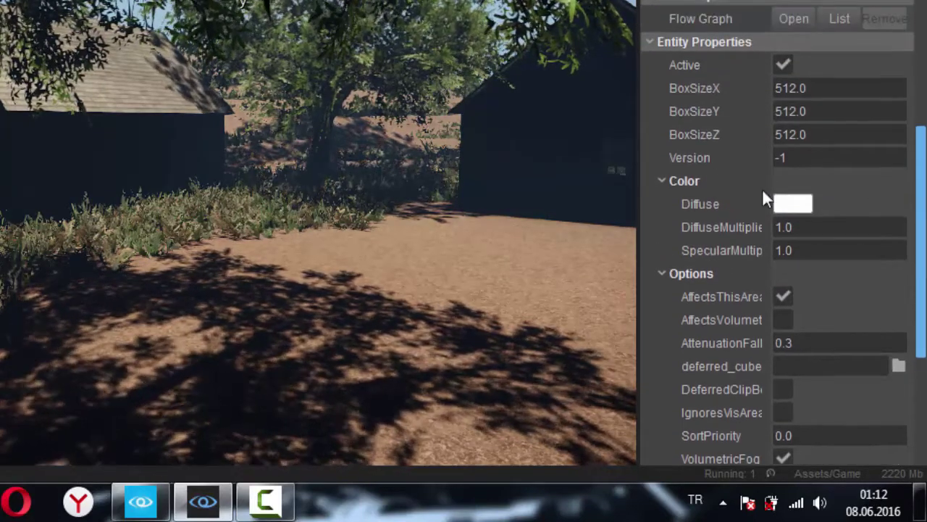
Set the environment probe's DiffuseMultiplier to 5
{"action": "left_click", "coordinate": [778, 228]}
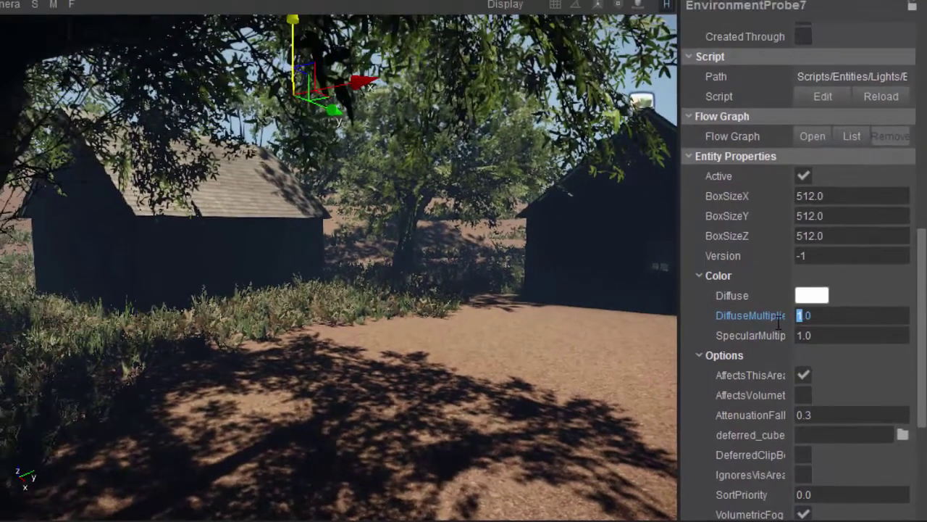
{"action": "type", "text": "5"}
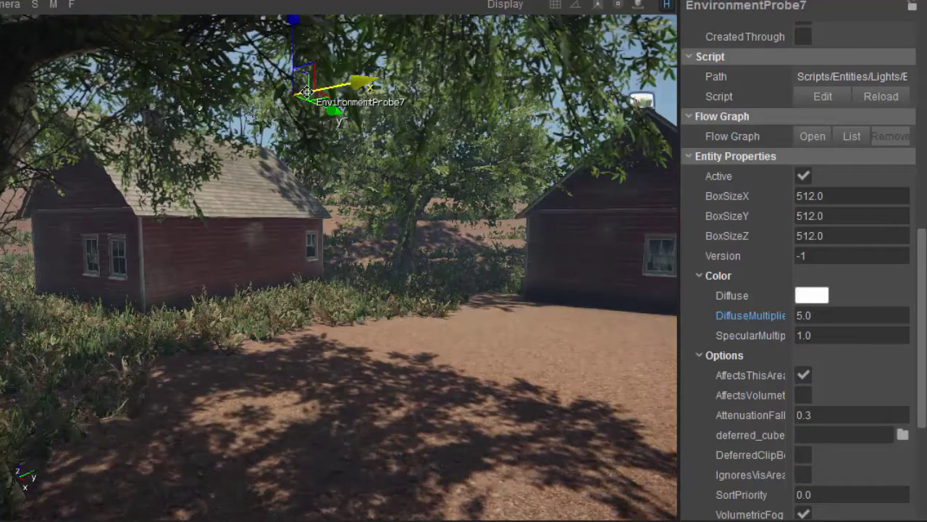
{"action": "right_click_drag", "start_coordinate": [273, 341], "coordinate": [145, 388]}
{"action": "key", "text": "s"}
{"action": "key", "text": "w"}
{"action": "mouse_move", "coordinate": [189, 144]}
{"action": "right_mouse_down"}
{"action": "mouse_move", "coordinate": [232, 174]}
{"action": "mouse_move", "coordinate": [170, 152]}
{"action": "mouse_move", "coordinate": [196, 131]}
{"action": "mouse_move", "coordinate": [202, 102]}
{"action": "mouse_move", "coordinate": [145, 138]}
{"action": "right_mouse_up"}
{"action": "right_click_drag", "start_coordinate": [303, 310], "coordinate": [302, 310]}
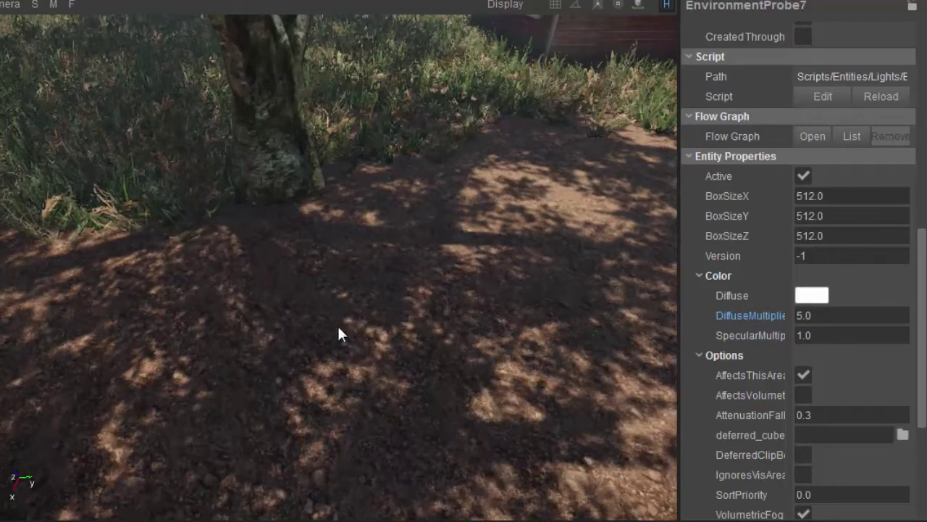
Inspect the lighting on the shaded ground, the red house's front and its interior rooms
{"action": "mouse_move", "coordinate": [338, 333]}
{"action": "right_mouse_down"}
{"action": "mouse_move", "coordinate": [335, 318]}
{"action": "mouse_move", "coordinate": [435, 319]}
{"action": "mouse_move", "coordinate": [297, 315]}
{"action": "mouse_move", "coordinate": [336, 330]}
{"action": "mouse_move", "coordinate": [282, 332]}
{"action": "mouse_move", "coordinate": [343, 329]}
{"action": "right_mouse_up"}
{"action": "key", "text": "a"}
{"action": "key", "text": "a"}
{"action": "key", "text": "w"}
{"action": "key", "text": "d"}
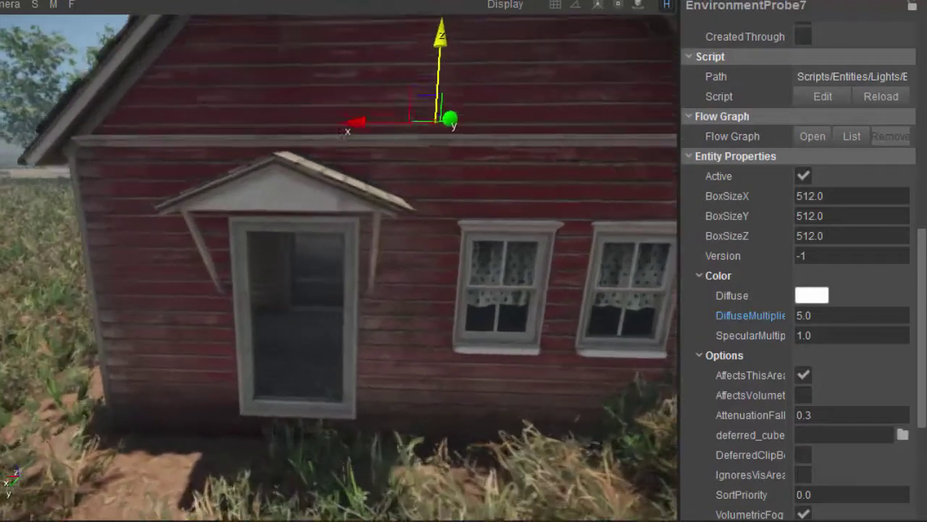
{"action": "key", "text": "w"}
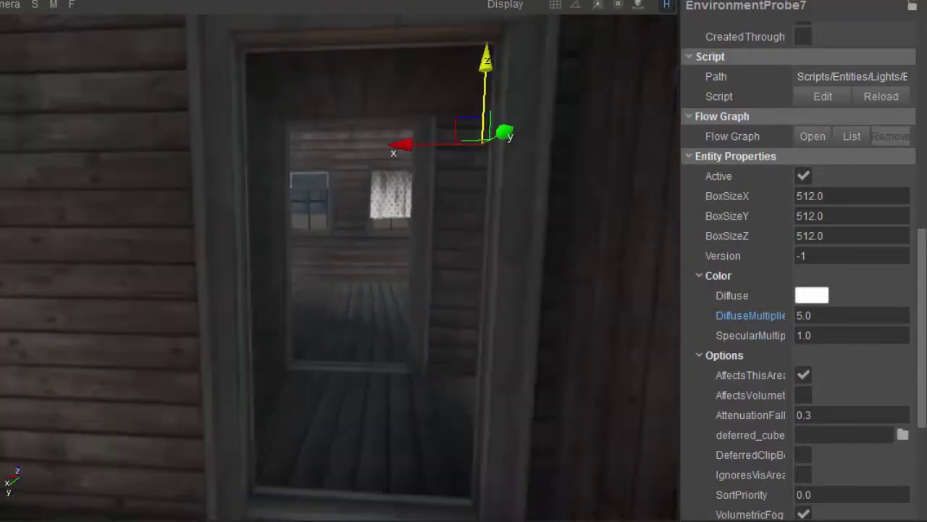
{"action": "key", "text": "w"}
{"action": "right_click_drag", "start_coordinate": [341, 268], "coordinate": [453, 383]}
{"action": "key", "text": "w"}
{"action": "key", "text": "w"}
{"action": "key", "text": "w"}
{"action": "key", "text": "w"}
{"action": "key", "text": "s"}
{"action": "key", "text": "s"}
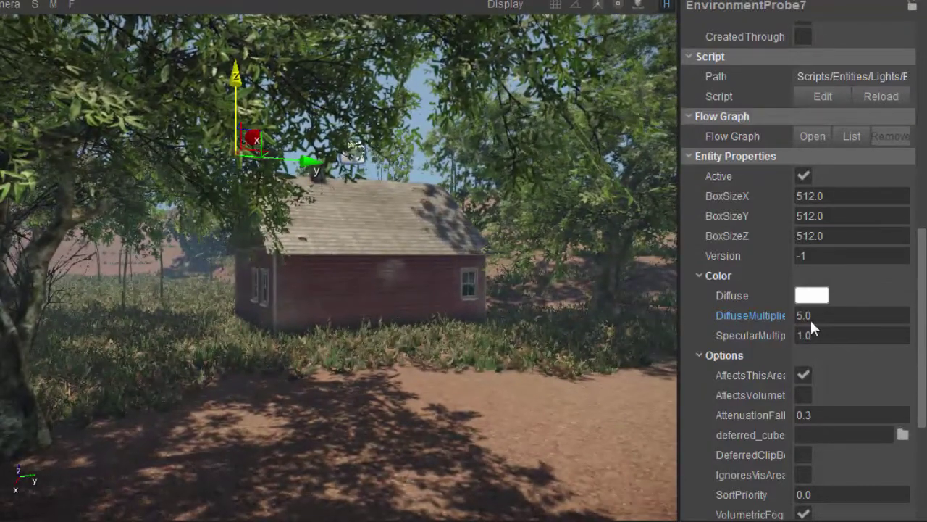
Set the probe's DiffuseMultiplier to 25 and regenerate its cubemap
{"action": "left_click", "coordinate": [799, 317]}
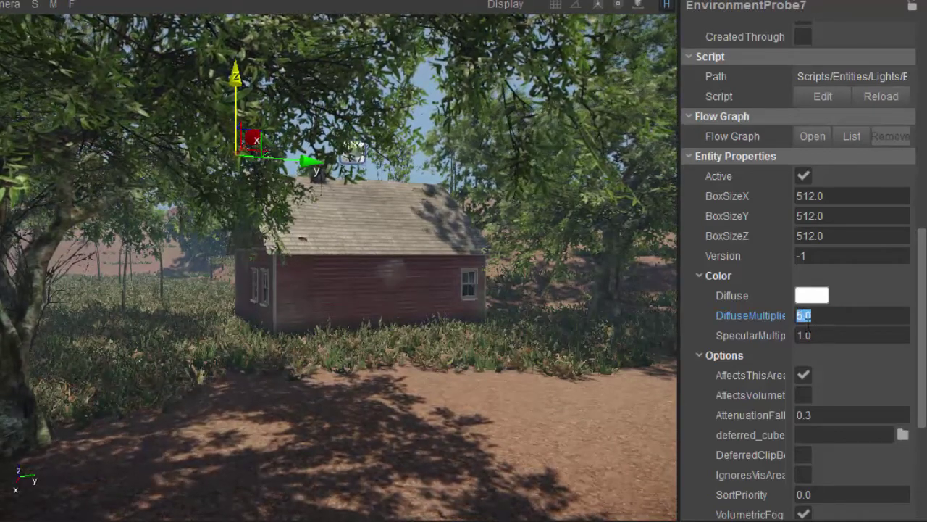
{"action": "type", "text": "25"}
{"action": "key", "text": "Return"}
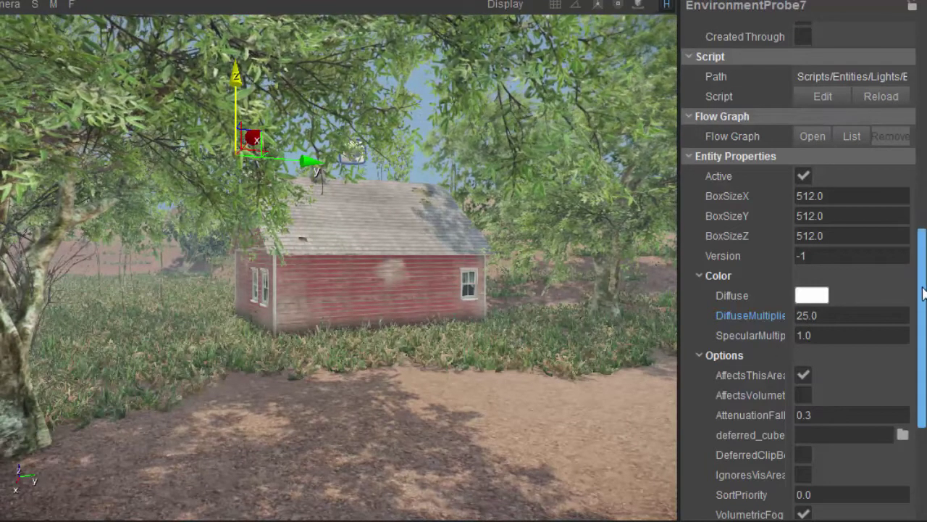
{"action": "left_click_drag", "start_coordinate": [924, 292], "coordinate": [923, 383]}
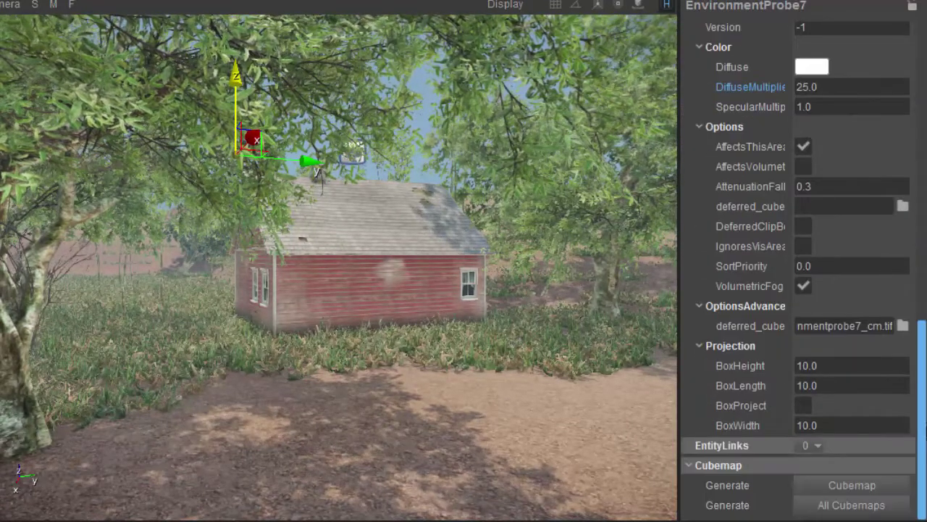
{"action": "left_click", "coordinate": [821, 487]}
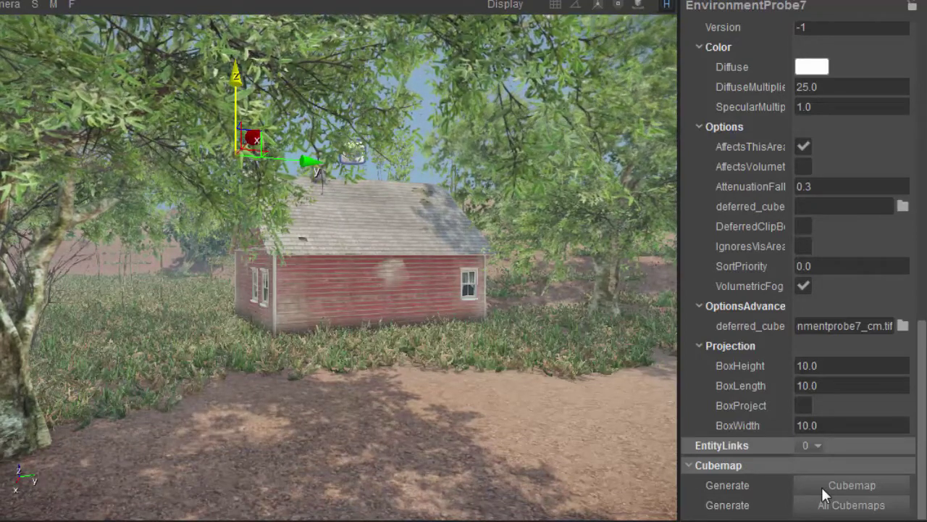
Examine how the stronger diffuse light affects the trees, grass and red house throughout the scene
{"action": "right_click_drag", "start_coordinate": [175, 353], "coordinate": [106, 336]}
{"action": "key", "text": "w"}
{"action": "key", "text": "w"}
{"action": "key", "text": "a"}
{"action": "key", "text": "w"}
{"action": "key", "text": "a"}
{"action": "key", "text": "w"}
{"action": "key", "text": "w"}
{"action": "key", "text": "s"}
{"action": "right_click_drag", "start_coordinate": [283, 399], "coordinate": [337, 366]}
{"action": "key", "text": "shift+w"}
{"action": "key", "text": "shift+w"}
{"action": "key", "text": "shift+a"}
{"action": "key", "text": "d"}
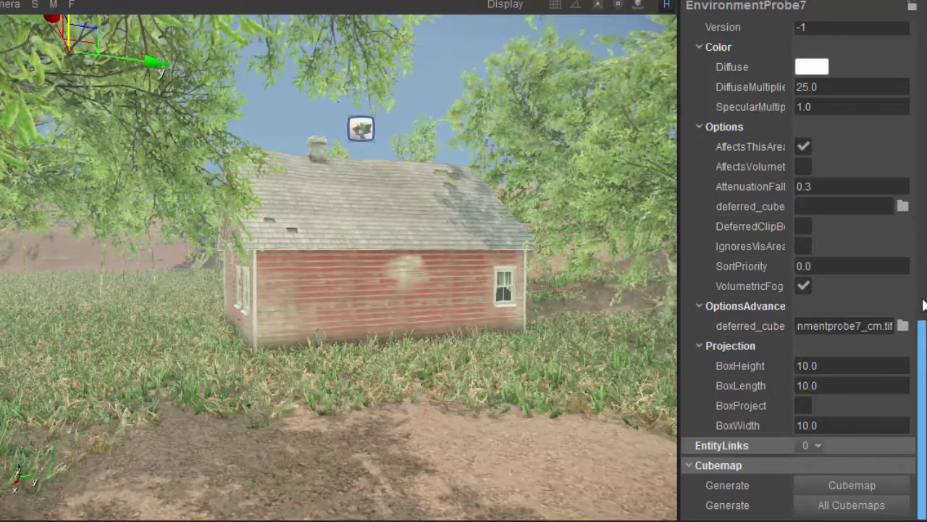
Set the probe's BoxSizeX and BoxSizeY to 20 each and BoxSizeZ to 25
{"action": "scroll", "coordinate": [858, 260], "scroll_direction": "up", "scroll_amount": 8}
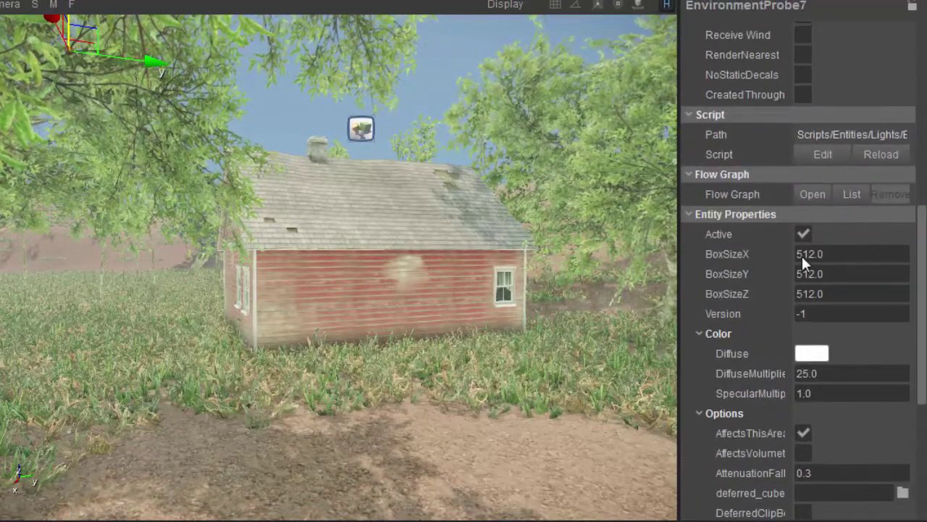
{"action": "left_click", "coordinate": [802, 256]}
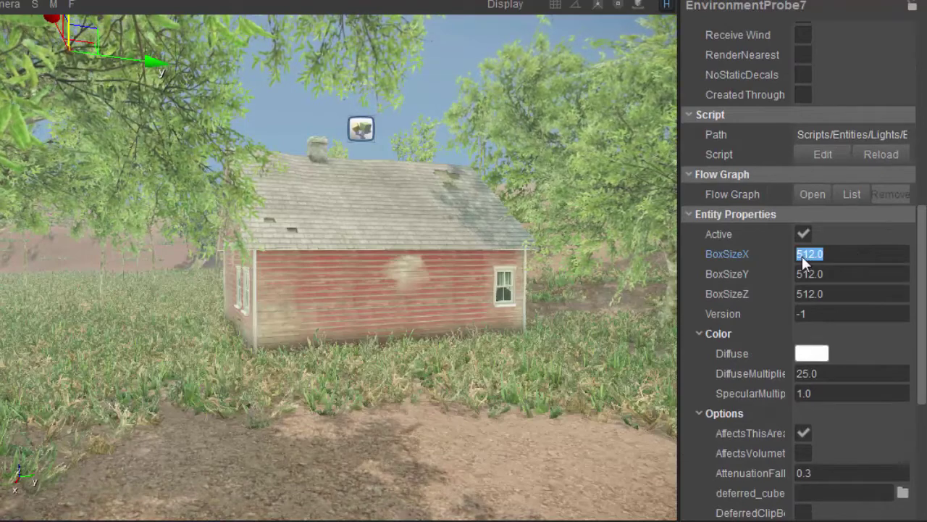
{"action": "type", "text": "20"}
{"action": "key", "text": "Return"}
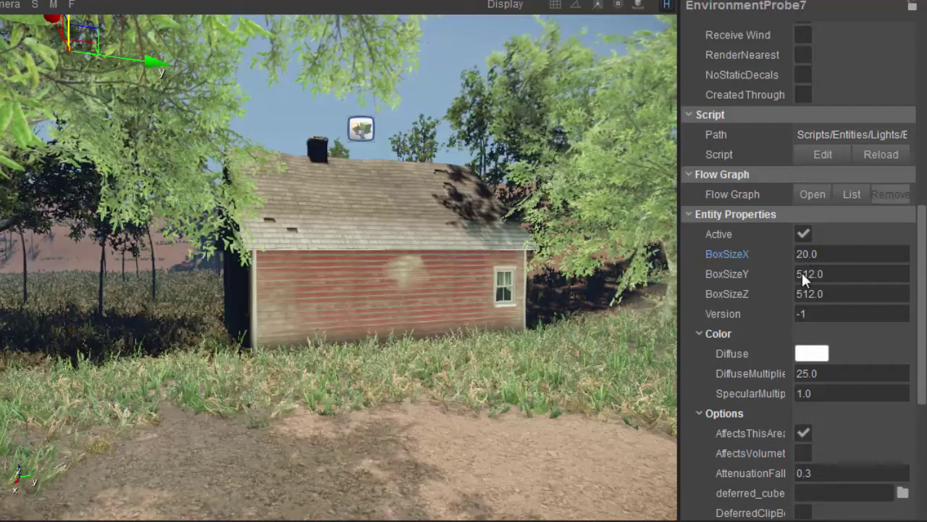
{"action": "left_click", "coordinate": [802, 274]}
{"action": "type", "text": "20"}
{"action": "key", "text": "Return"}
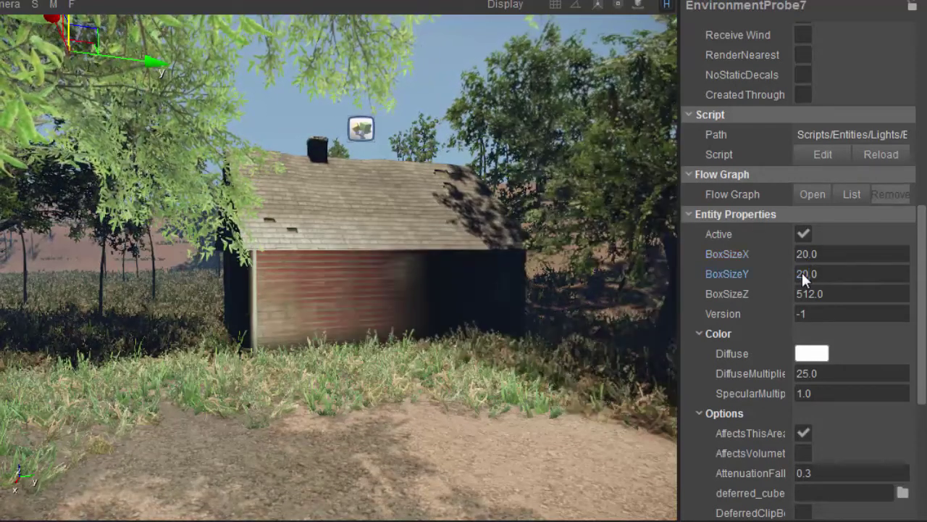
{"action": "left_click", "coordinate": [812, 296]}
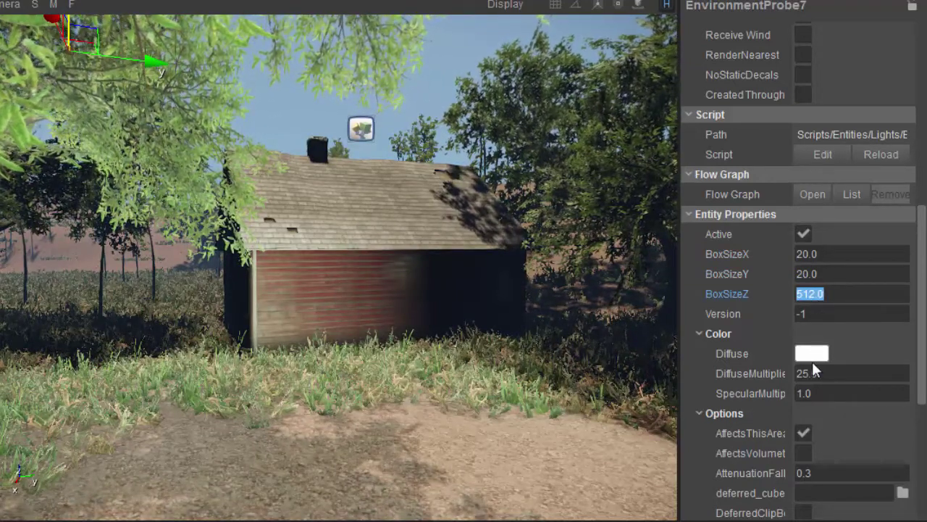
{"action": "type", "text": "25"}
{"action": "key", "text": "Return"}
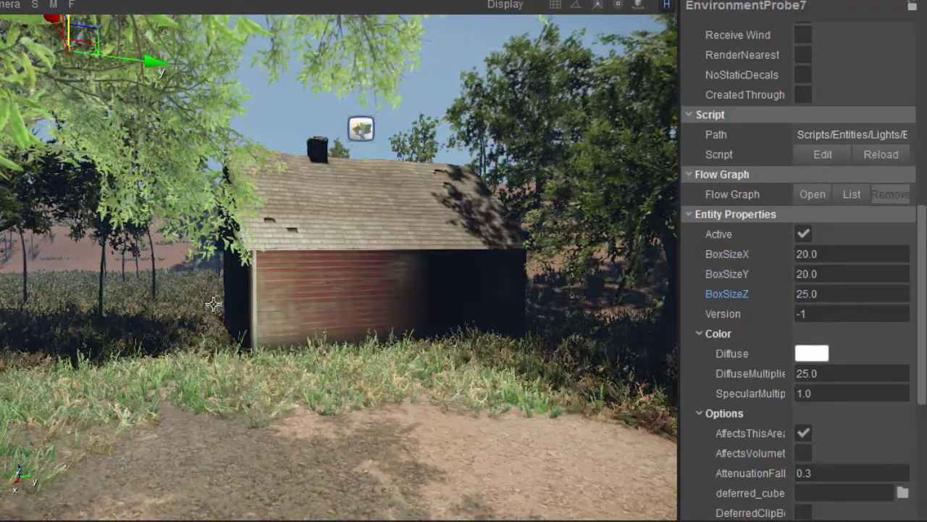
Examine the house walls and ground inside and outside the probe's reduced area
{"action": "right_click_drag", "start_coordinate": [213, 303], "coordinate": [594, 394]}
{"action": "key", "text": "w"}
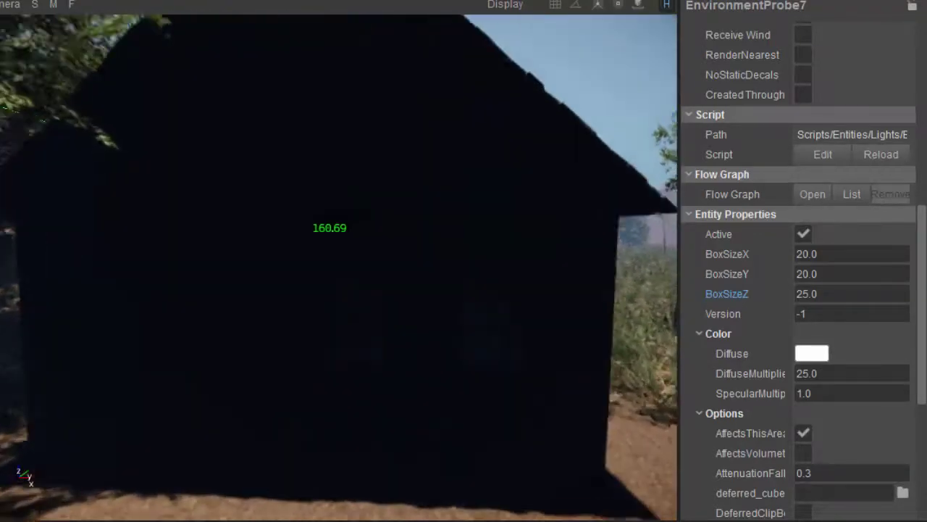
{"action": "key", "text": "w"}
{"action": "key", "text": "w"}
{"action": "right_click_drag", "start_coordinate": [384, 261], "coordinate": [627, 224]}
{"action": "key", "text": "w"}
{"action": "key", "text": "w"}
{"action": "key", "text": "w"}
{"action": "key", "text": "s"}
{"action": "right_click_drag", "start_coordinate": [318, 387], "coordinate": [310, 387]}
{"action": "key", "text": "w"}
{"action": "right_click_drag", "start_coordinate": [199, 372], "coordinate": [190, 372]}
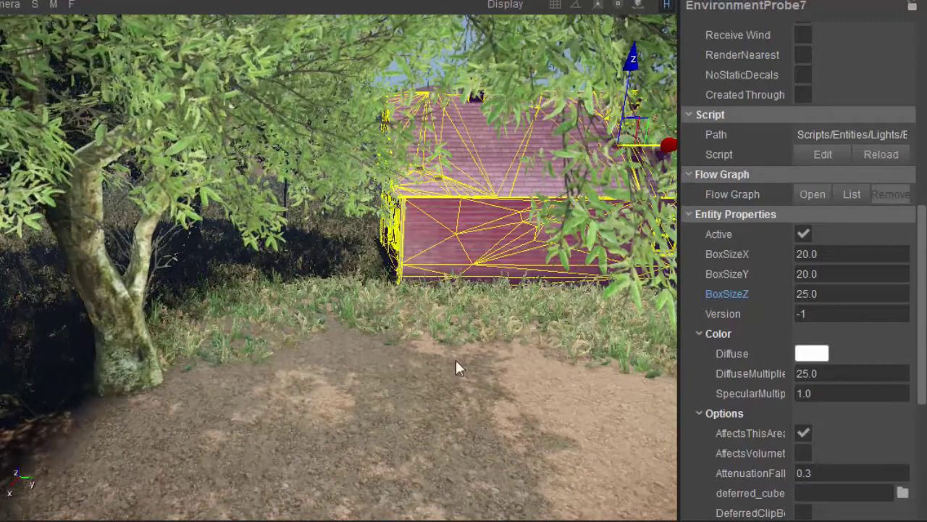
Move the environment probe along its Y axis in front of the red house with the chimney
{"action": "right_click_drag", "start_coordinate": [457, 363], "coordinate": [400, 360]}
{"action": "right_click_drag", "start_coordinate": [298, 426], "coordinate": [266, 389]}
{"action": "key", "text": "d"}
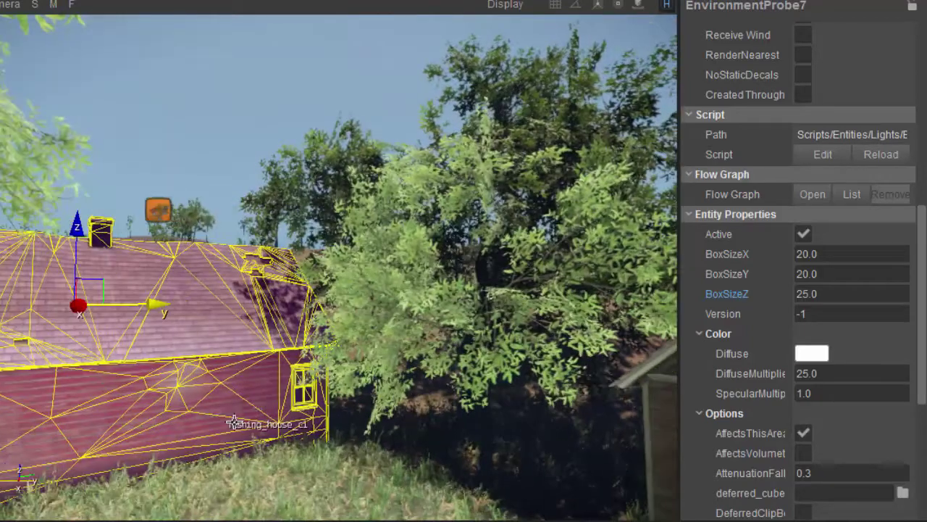
{"action": "right_click_drag", "start_coordinate": [223, 417], "coordinate": [197, 412]}
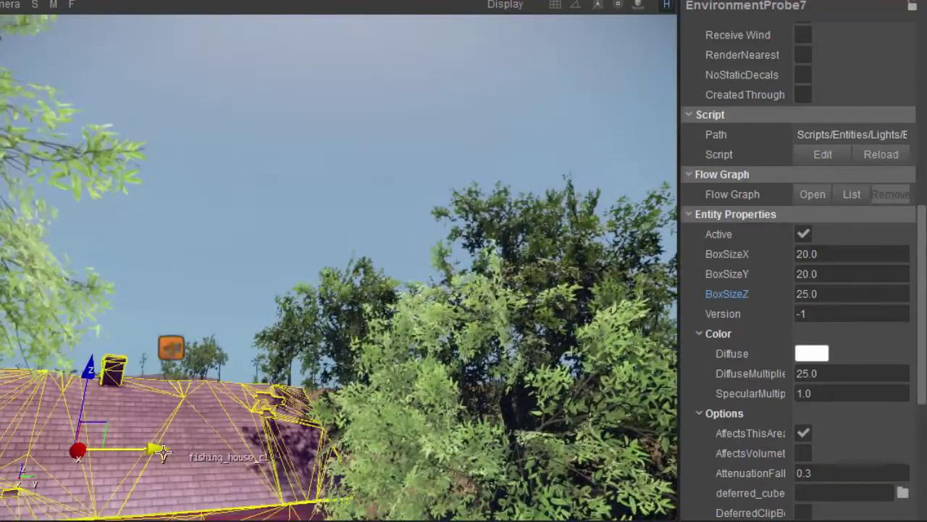
{"action": "left_click_drag", "start_coordinate": [170, 449], "coordinate": [264, 450]}
{"action": "right_click_drag", "start_coordinate": [264, 449], "coordinate": [222, 428]}
{"action": "key", "text": "s"}
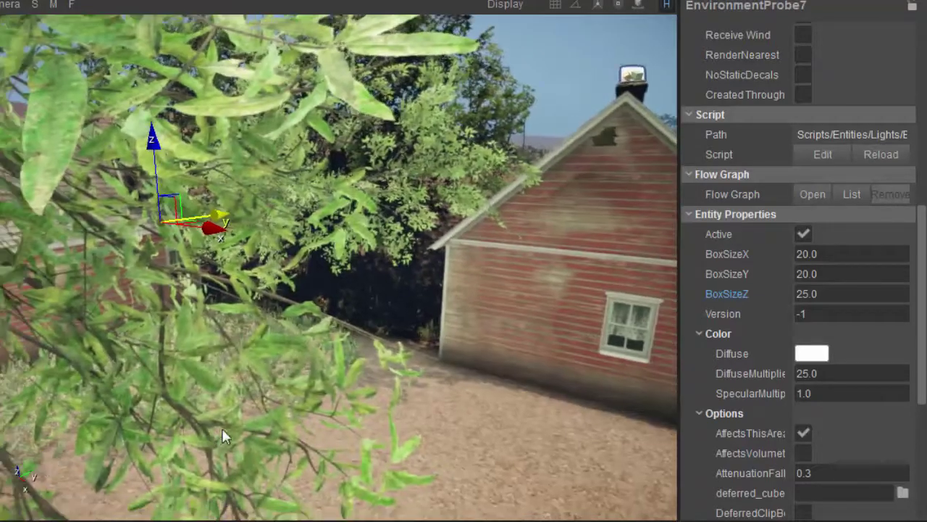
{"action": "key", "text": "w"}
{"action": "right_click_drag", "start_coordinate": [292, 390], "coordinate": [314, 389]}
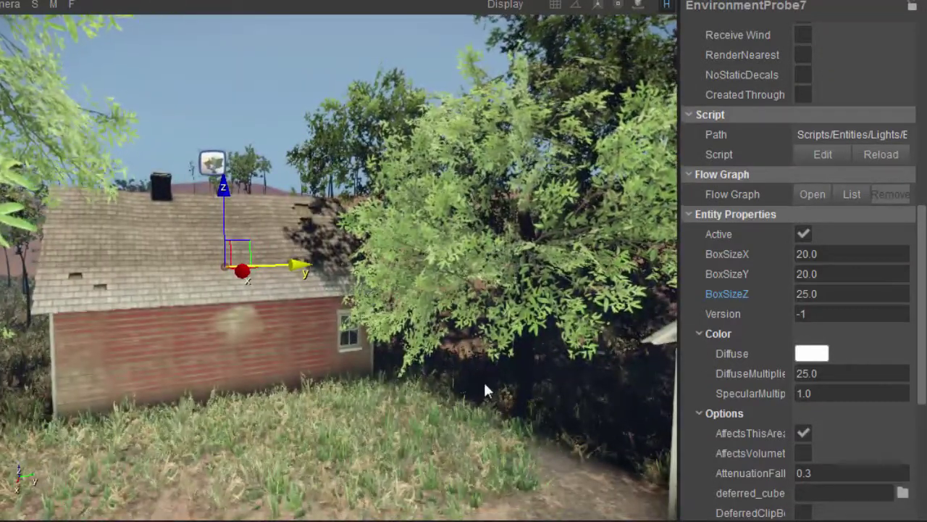
Set the probe's DiffuseMultiplier to 3
{"action": "left_click", "coordinate": [803, 373]}
{"action": "double_click", "coordinate": [804, 373]}
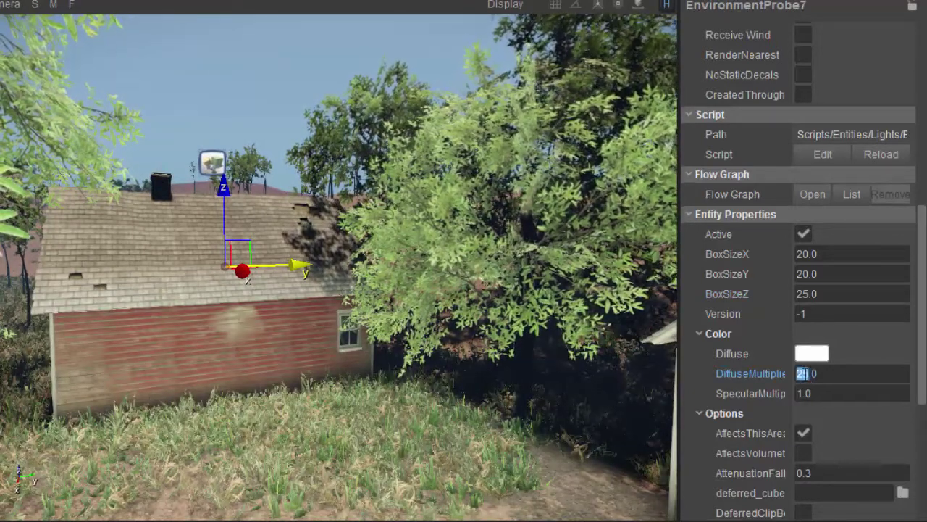
{"action": "key", "text": "Return"}
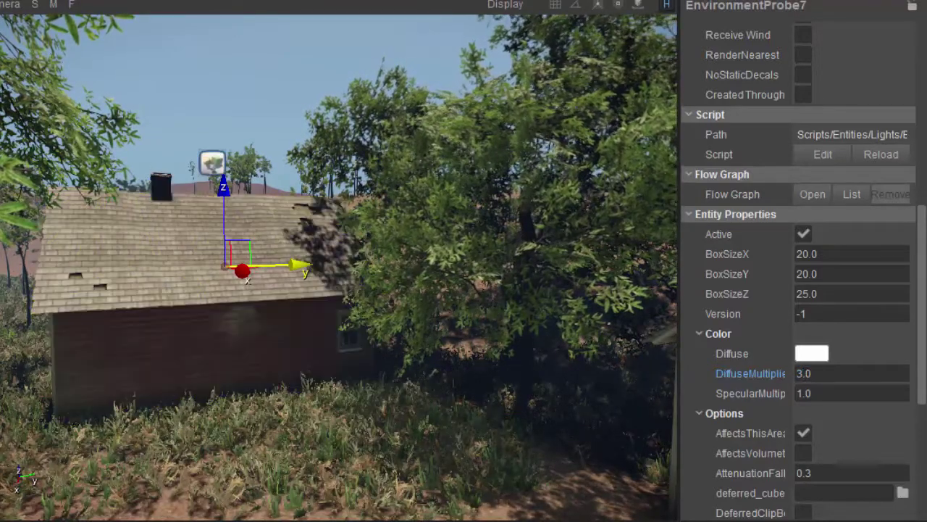
{"action": "right_click_drag", "start_coordinate": [355, 369], "coordinate": [393, 396]}
{"action": "key", "text": "a"}
{"action": "right_click_drag", "start_coordinate": [368, 433], "coordinate": [425, 431]}
{"action": "key", "text": "d"}
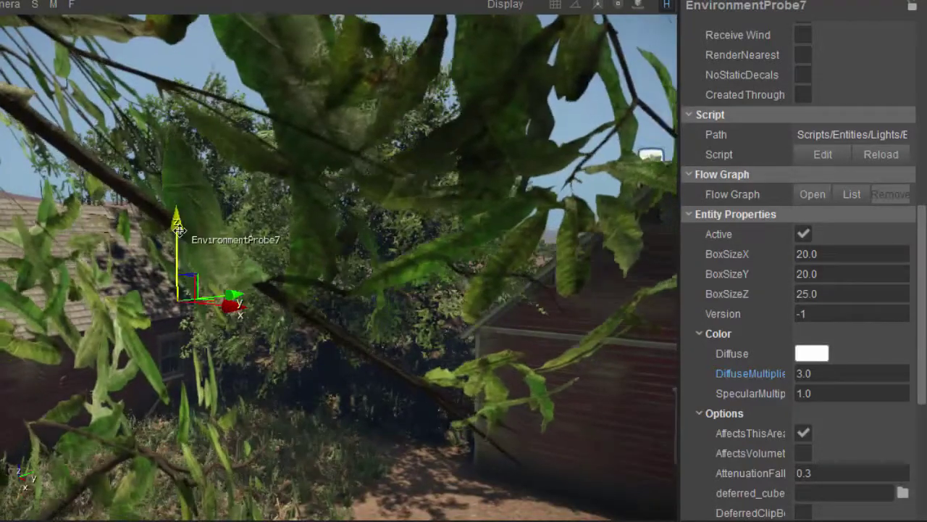
Lower the probe along its Z axis and shift it back and forth along X in front of the house
{"action": "left_click_drag", "start_coordinate": [178, 246], "coordinate": [172, 310]}
{"action": "mouse_move", "coordinate": [234, 385]}
{"action": "left_mouse_down"}
{"action": "mouse_move", "coordinate": [269, 398]}
{"action": "mouse_move", "coordinate": [215, 377]}
{"action": "mouse_move", "coordinate": [225, 381]}
{"action": "left_mouse_up"}
{"action": "key", "text": "w"}
{"action": "right_click_drag", "start_coordinate": [225, 381], "coordinate": [130, 391]}
{"action": "key", "text": "s"}
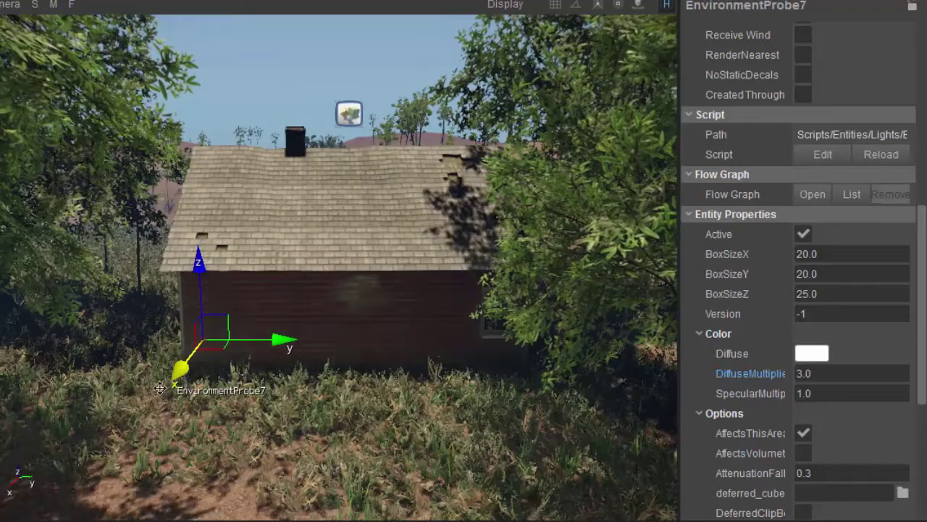
{"action": "left_click_drag", "start_coordinate": [159, 388], "coordinate": [190, 351]}
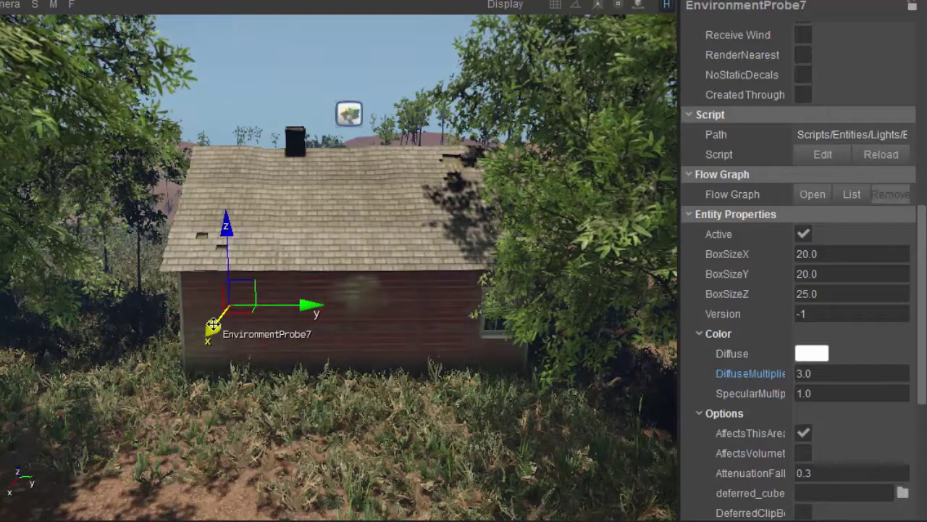
{"action": "mouse_move", "coordinate": [200, 355]}
{"action": "left_mouse_down"}
{"action": "mouse_move", "coordinate": [160, 408]}
{"action": "mouse_move", "coordinate": [173, 414]}
{"action": "mouse_move", "coordinate": [199, 370]}
{"action": "left_mouse_up"}
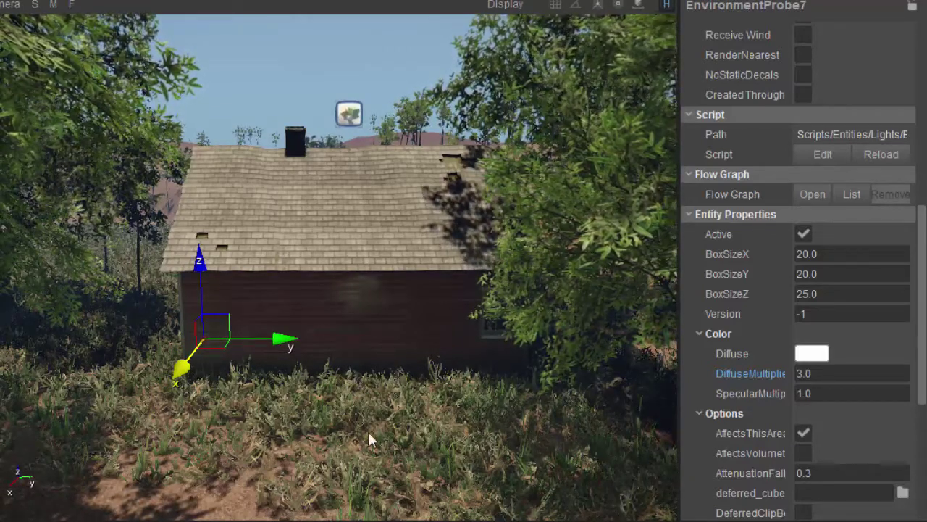
Reposition the probe along its Y axis into the space between the two red houses
{"action": "right_click_drag", "start_coordinate": [368, 431], "coordinate": [272, 426]}
{"action": "left_click_drag", "start_coordinate": [508, 395], "coordinate": [663, 376]}
{"action": "right_click_drag", "start_coordinate": [435, 348], "coordinate": [456, 333]}
{"action": "left_click_drag", "start_coordinate": [554, 351], "coordinate": [671, 328]}
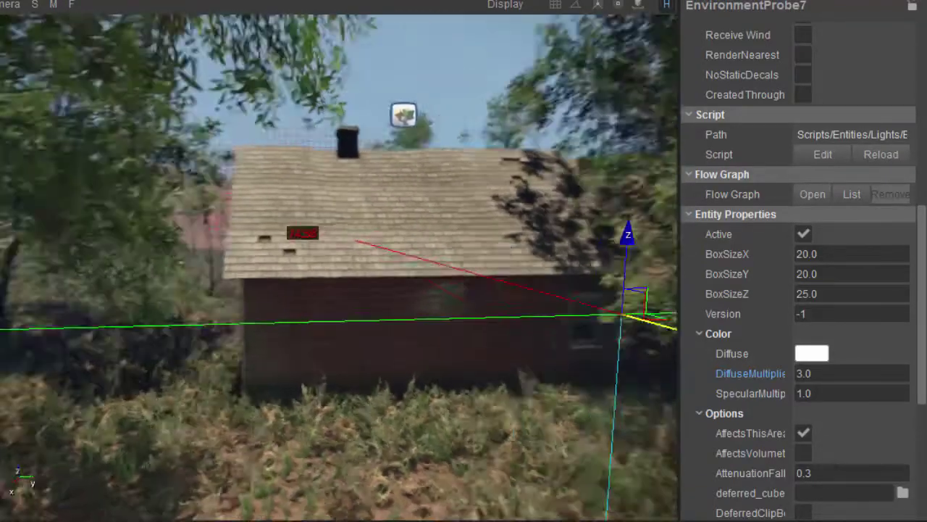
{"action": "mouse_move", "coordinate": [365, 430]}
{"action": "right_mouse_down"}
{"action": "mouse_move", "coordinate": [471, 424]}
{"action": "mouse_move", "coordinate": [362, 429]}
{"action": "right_mouse_up"}
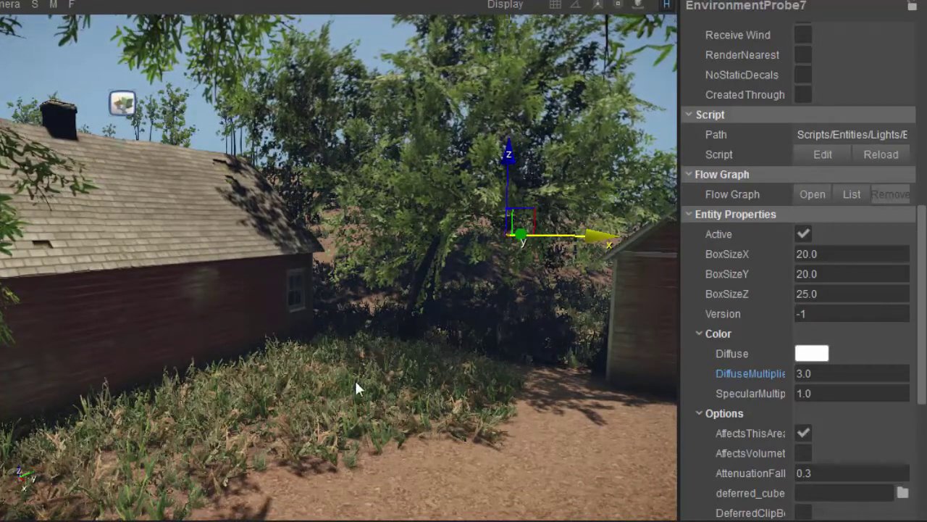
Examine the lighting on the tree, grass and both houses around the repositioned probe
{"action": "key", "text": "w"}
{"action": "key", "text": "d"}
{"action": "key", "text": "w"}
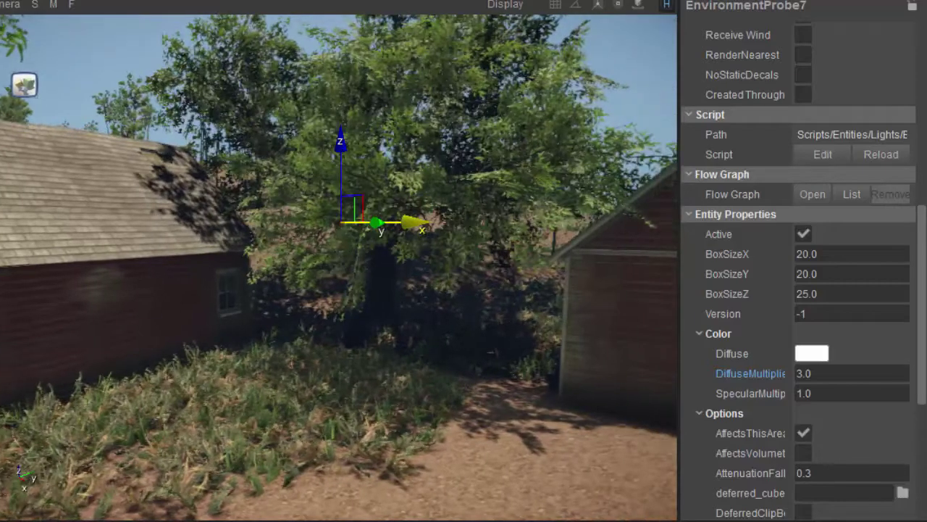
{"action": "right_click_drag", "start_coordinate": [340, 290], "coordinate": [300, 315]}
{"action": "key", "text": "shift+s"}
{"action": "key", "text": "w"}
{"action": "key", "text": "a"}
{"action": "key", "text": "d"}
{"action": "key", "text": "w"}
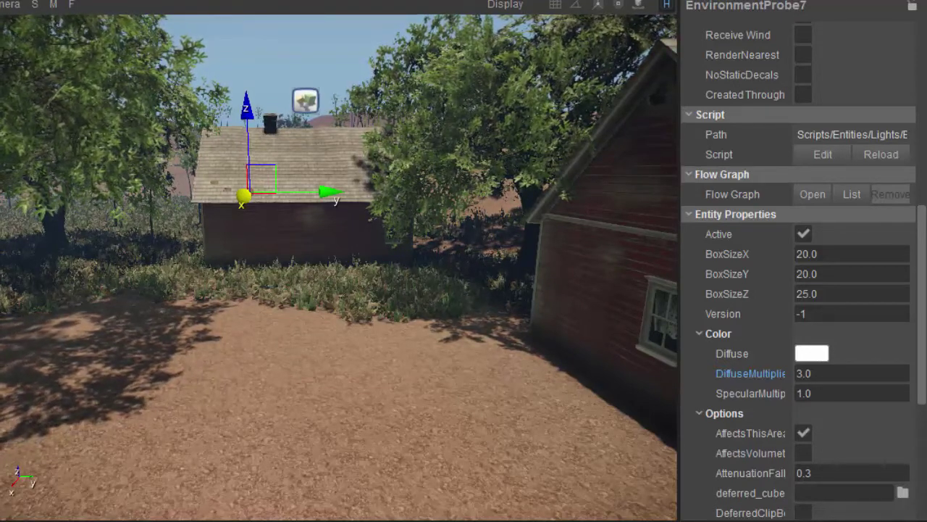
Compare the open field and tree away from the houses with the area lit by the probe
{"action": "right_click_drag", "start_coordinate": [448, 312], "coordinate": [160, 288]}
{"action": "key", "text": "w"}
{"action": "key", "text": "w"}
{"action": "key", "text": "w"}
{"action": "right_click_drag", "start_coordinate": [418, 305], "coordinate": [417, 313]}
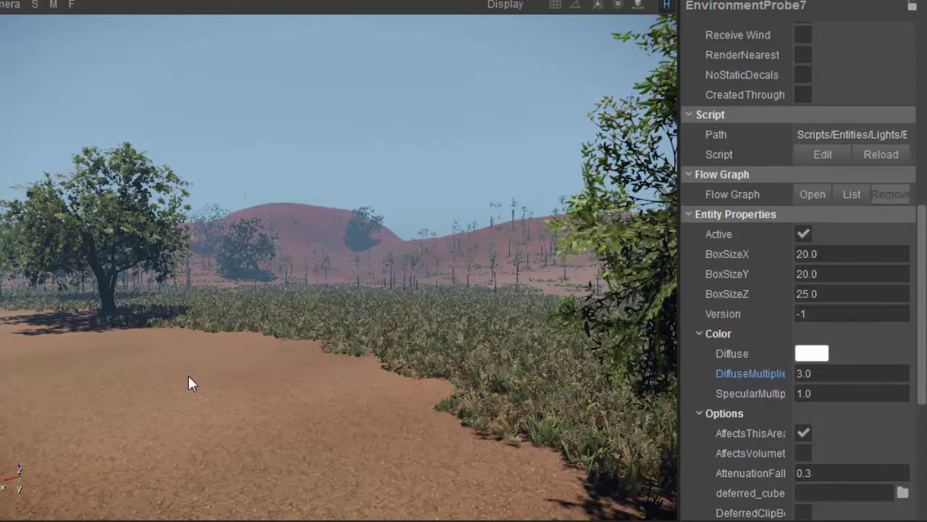
{"action": "right_click_drag", "start_coordinate": [189, 375], "coordinate": [521, 400]}
{"action": "key", "text": "w"}
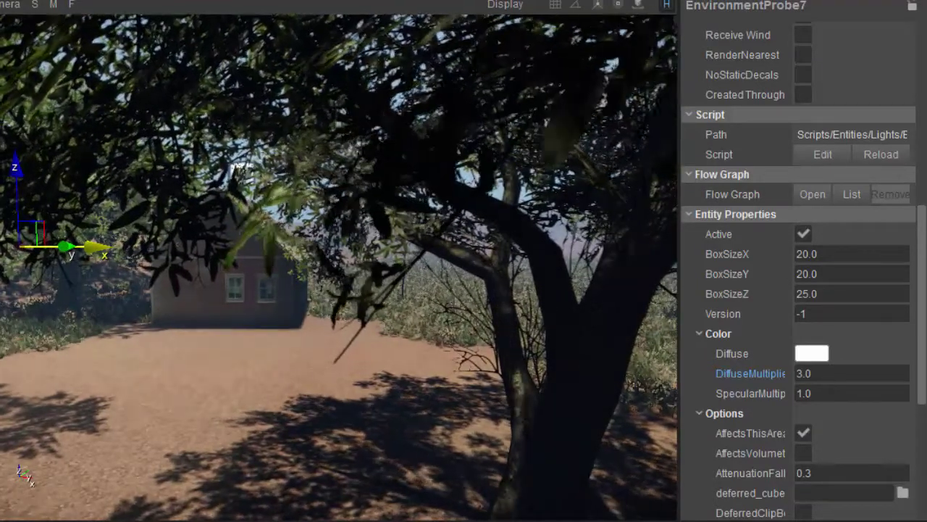
{"action": "key", "text": "w"}
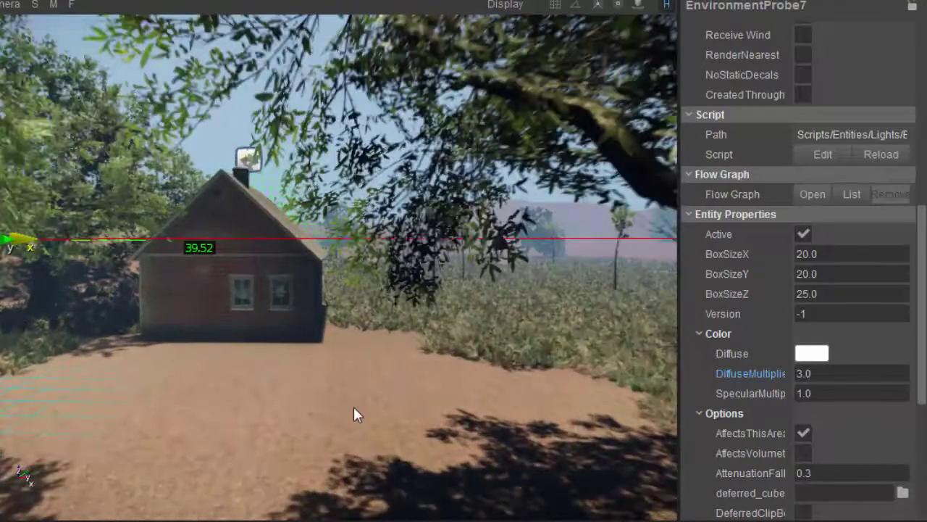
{"action": "key", "text": "w"}
{"action": "right_click_drag", "start_coordinate": [372, 389], "coordinate": [230, 392]}
{"action": "key", "text": "w"}
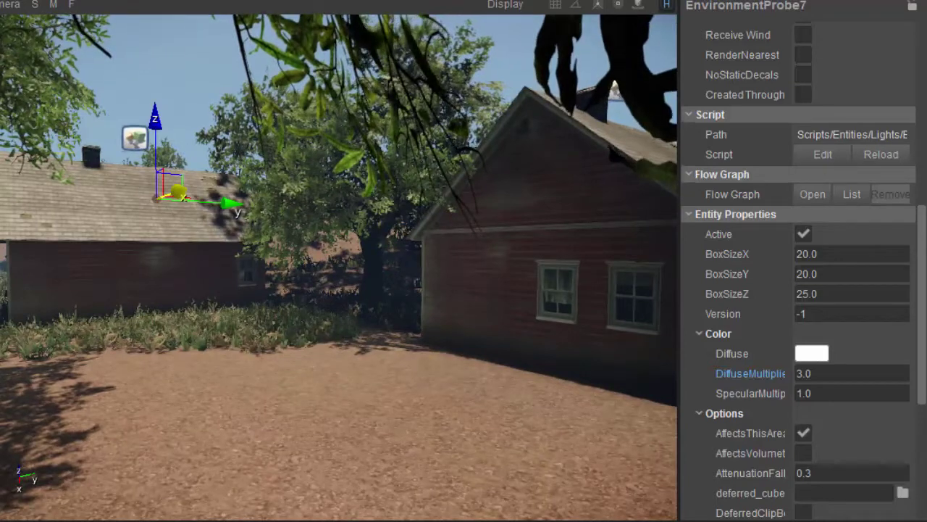